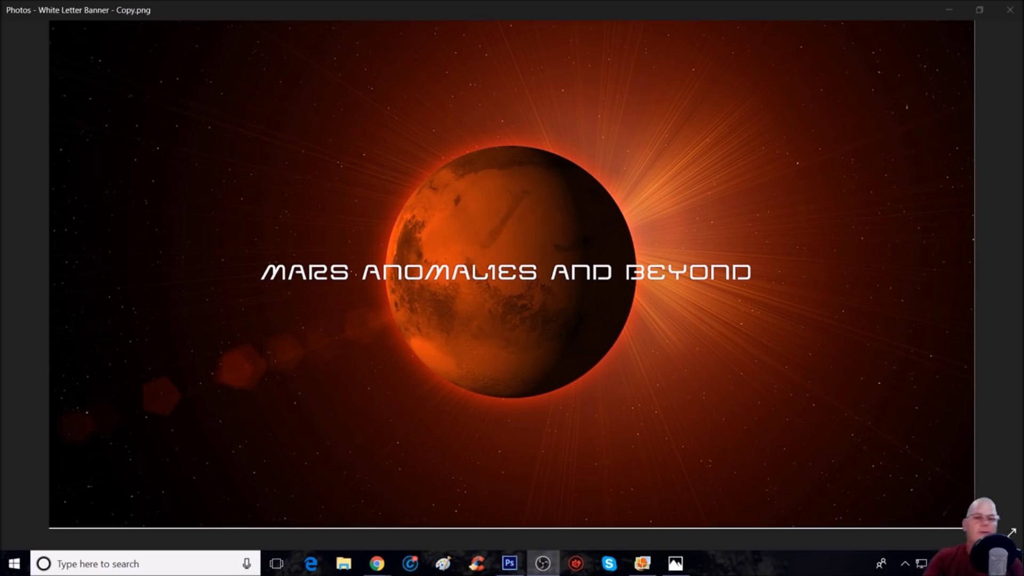
pyautogui.moveTo(377, 564)
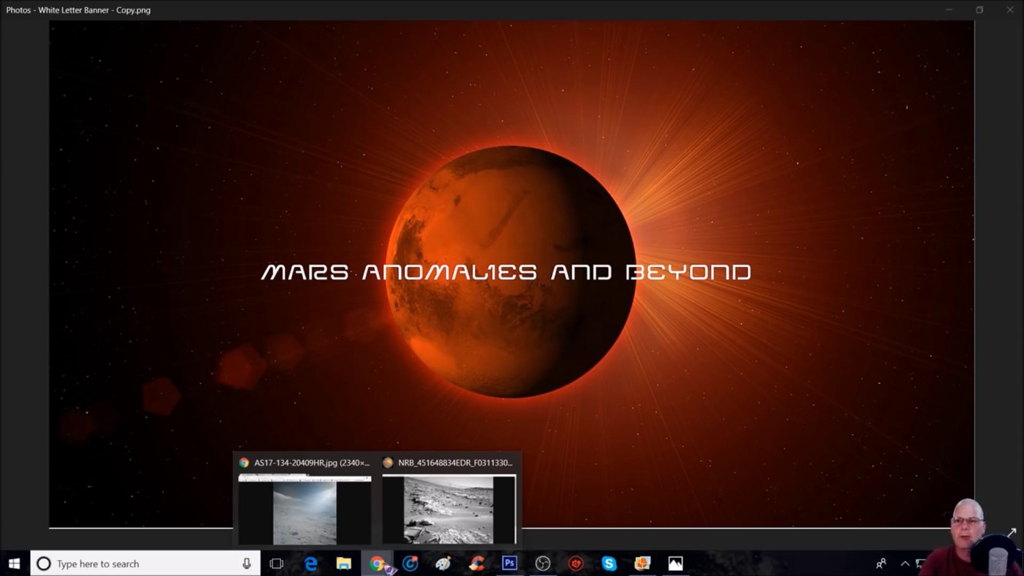
pyautogui.click(305, 510)
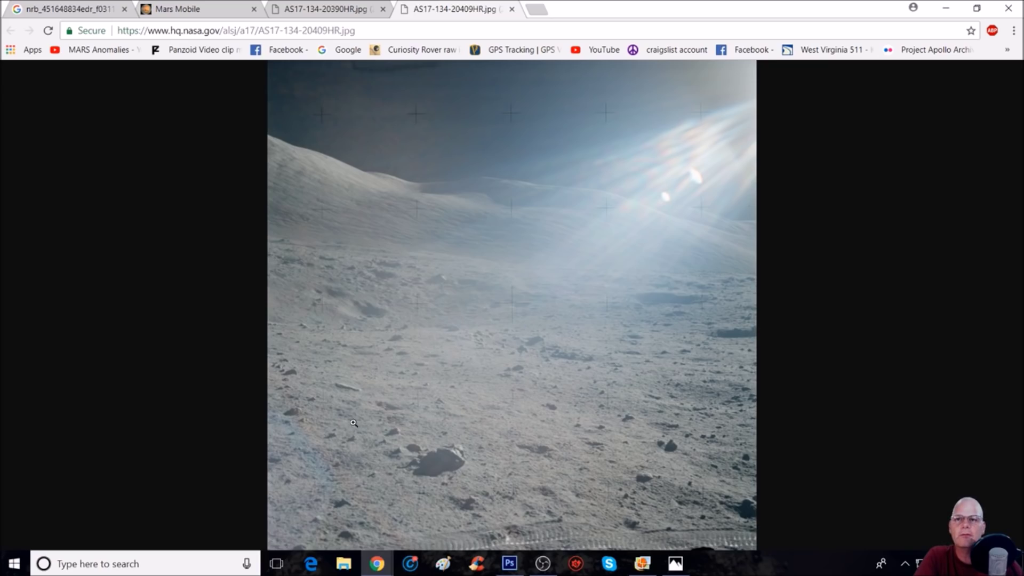
# View the lunar photo at full size and zoom Chrome to 175% around the large dark rock.
pyautogui.click(398, 469)
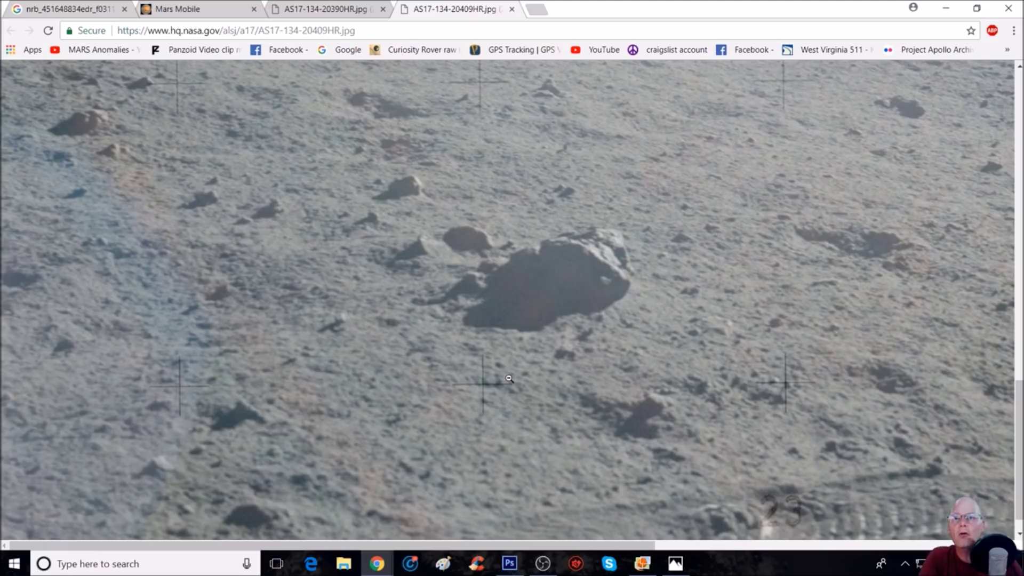
pyautogui.scroll(5, 505, 367)
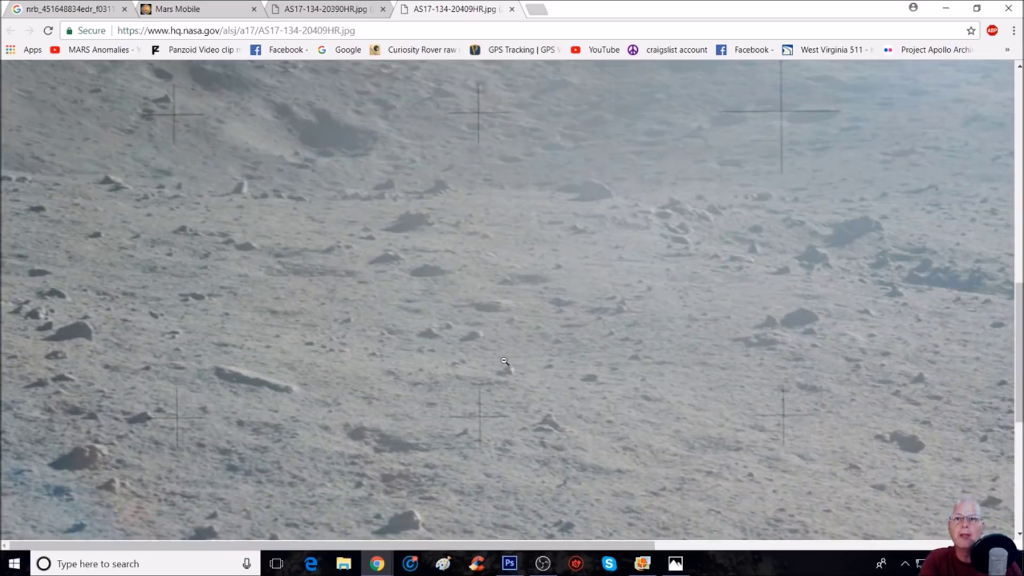
pyautogui.scroll(-3, 502, 357)
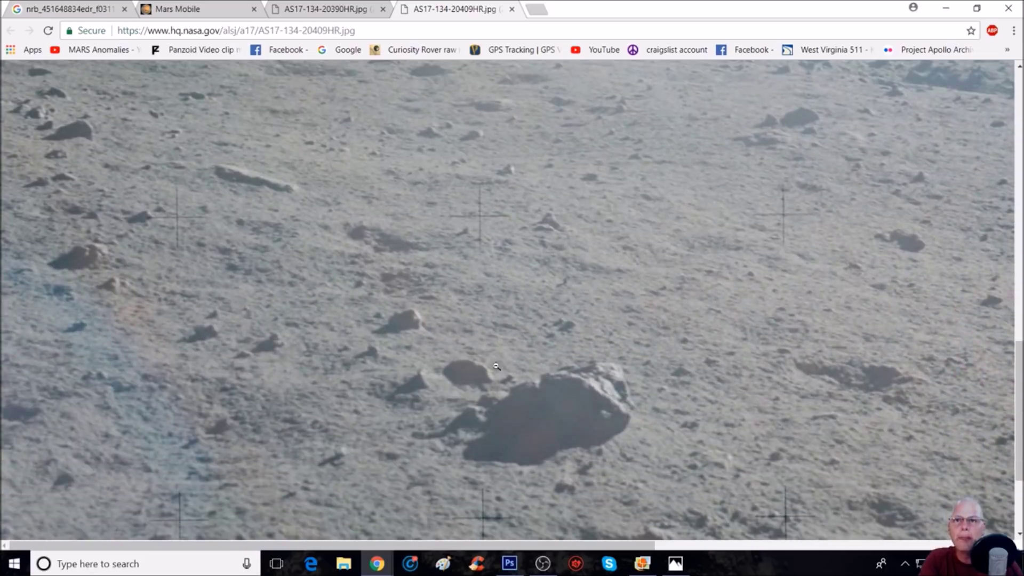
pyautogui.hotkey('ctrl', '+')
pyautogui.scroll(-2, 542, 339)
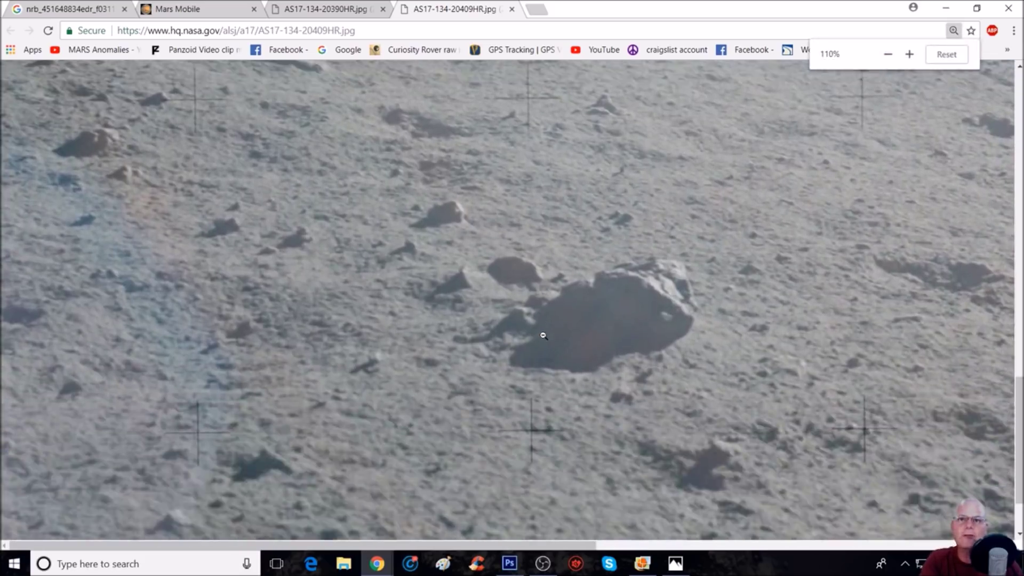
pyautogui.hotkey('ctrl', '+')
pyautogui.hotkey('ctrl', '+')
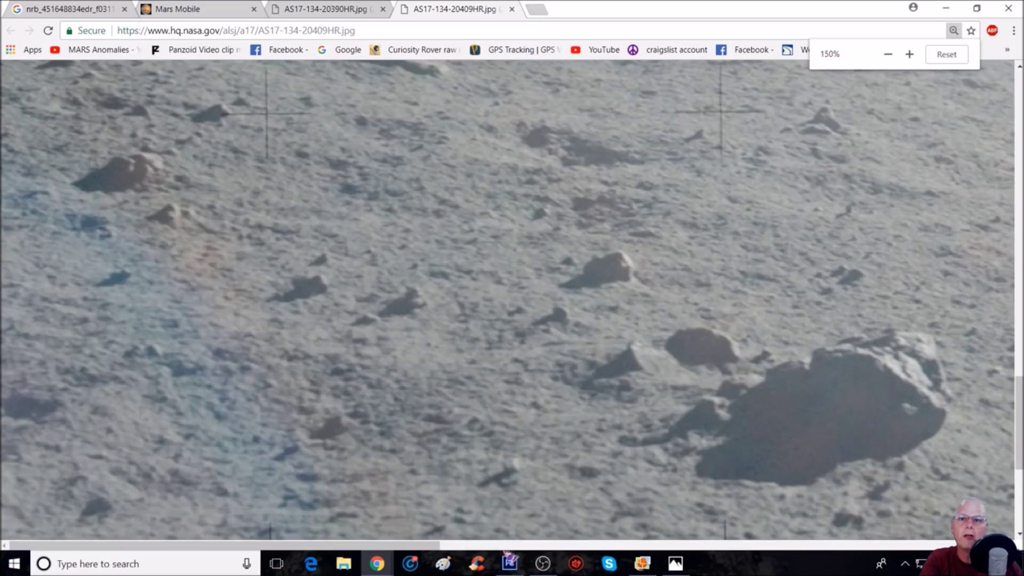
pyautogui.moveTo(435, 545); pyautogui.dragTo(513, 545)
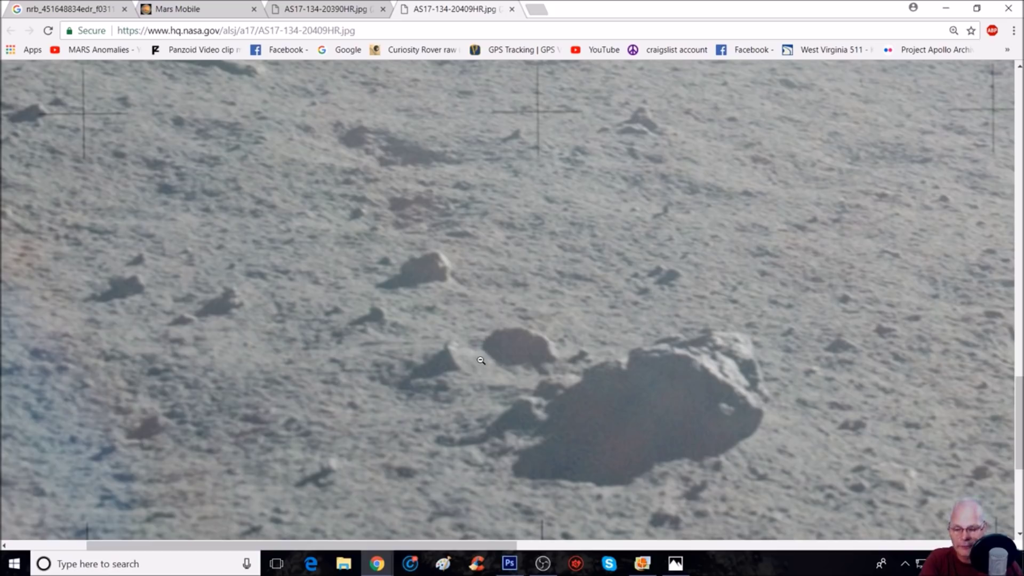
pyautogui.hotkey('ctrl', '+')
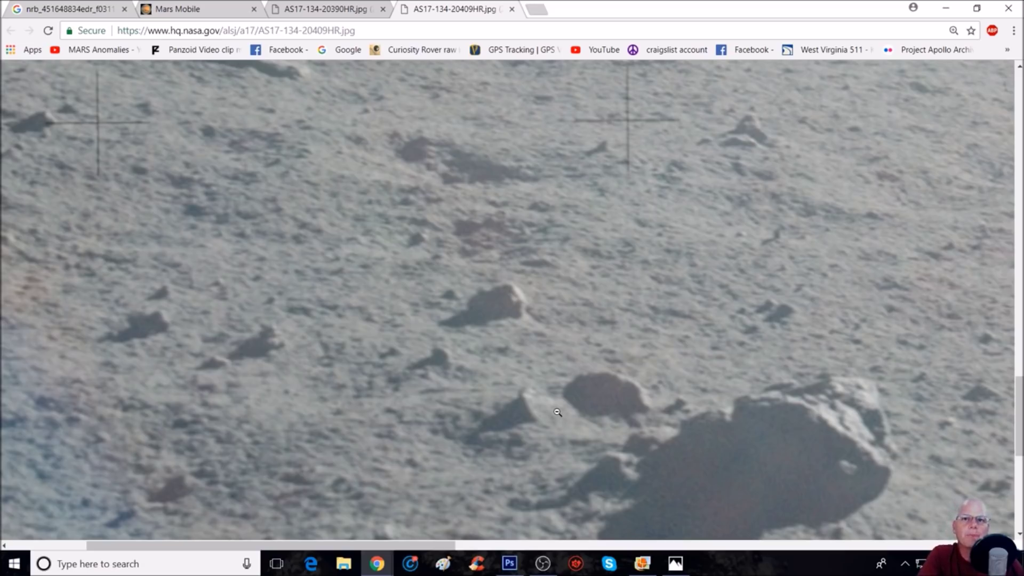
pyautogui.scroll(-2, 587, 384)
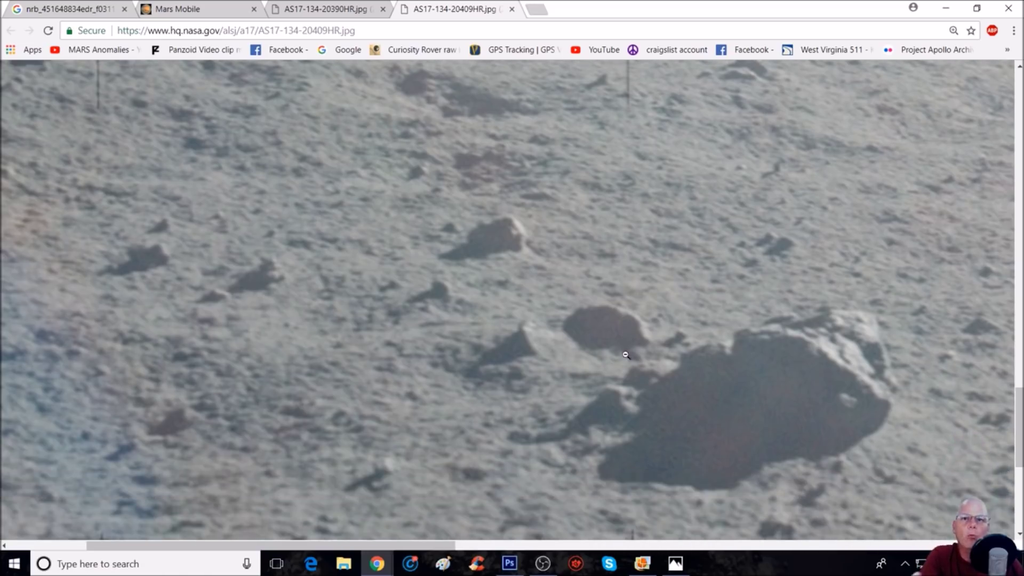
pyautogui.scroll(-3, 668, 385)
# Fit the photo back to the window, then zoom in on the pitted foreground slope.
pyautogui.click(667, 381)
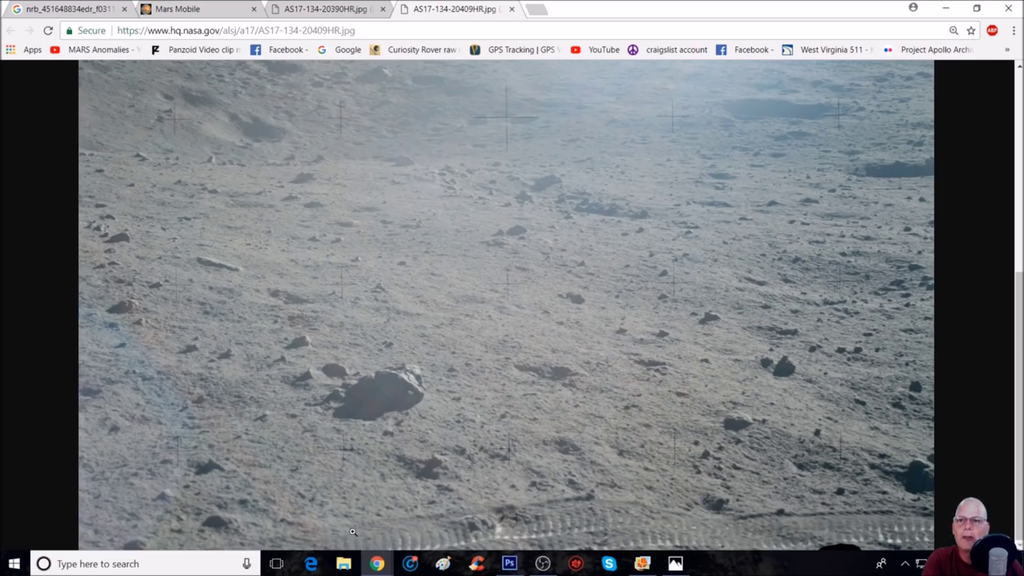
pyautogui.scroll(3, 397, 452)
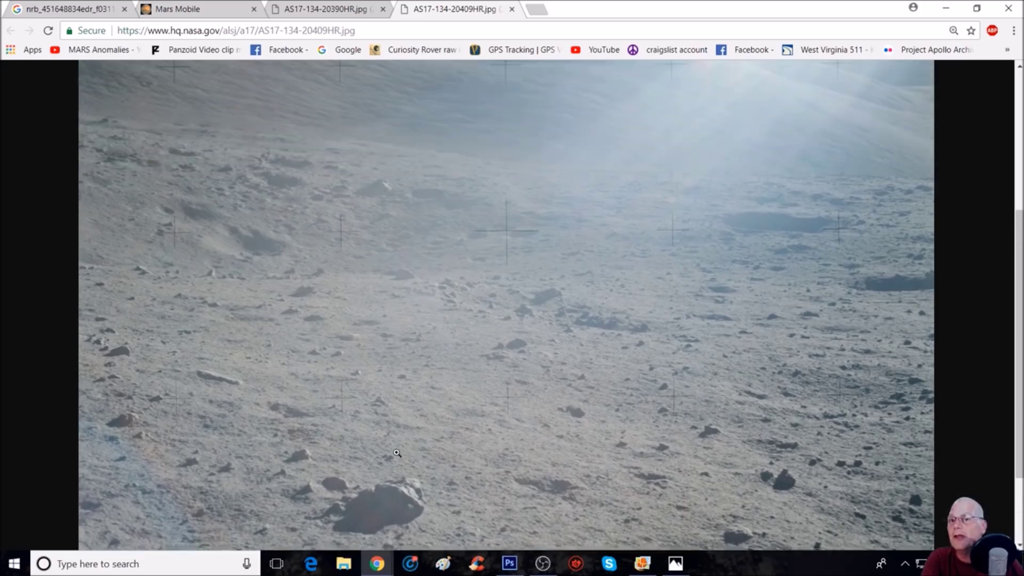
pyautogui.scroll(-3, 397, 452)
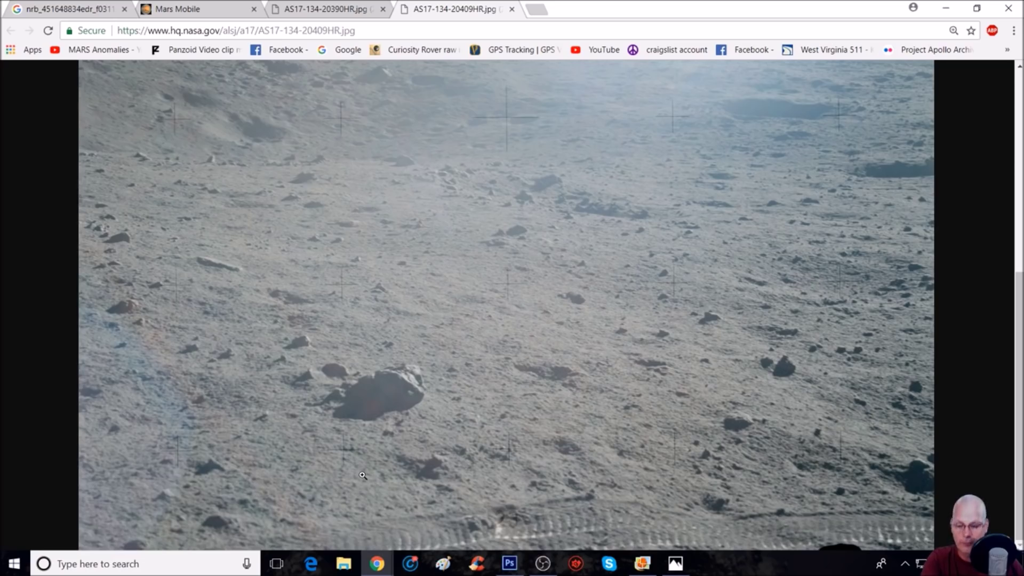
pyautogui.scroll(5, 363, 475)
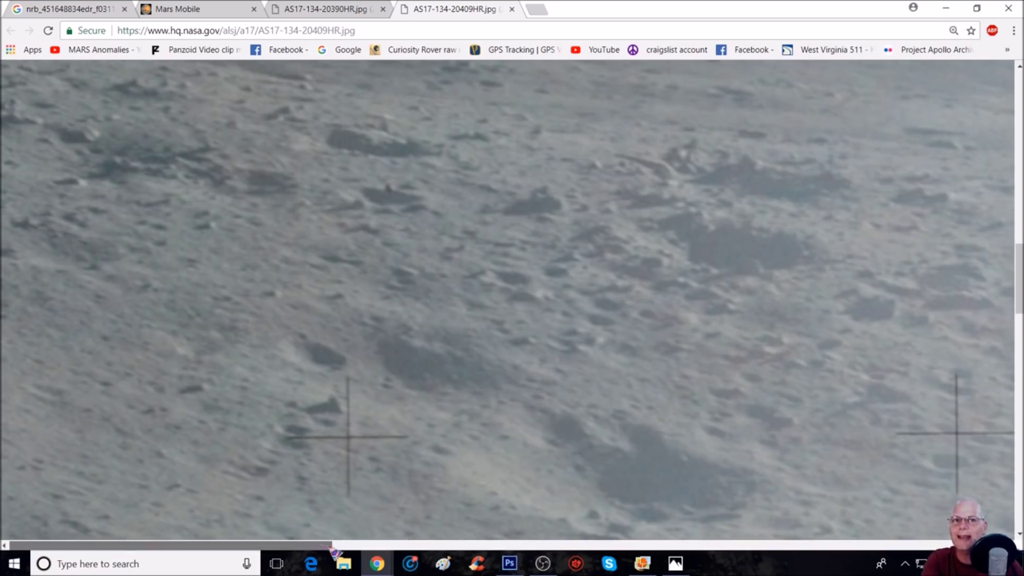
# Zoom through 250%, 300% and 400% on the small rounded rock beside the dark boulder.
pyautogui.moveTo(337, 545); pyautogui.dragTo(344, 545)
pyautogui.scroll(-8, 441, 440)
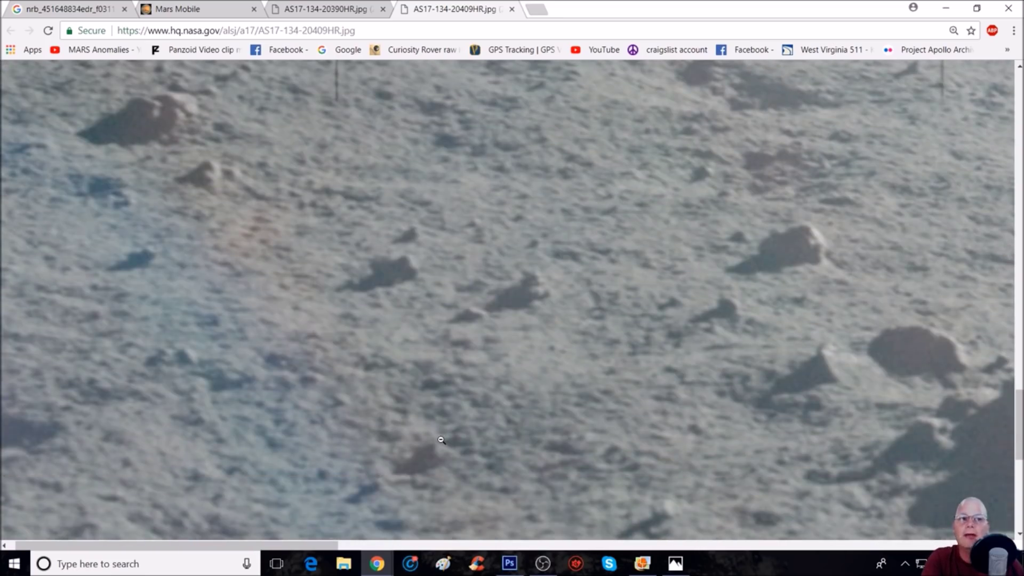
pyautogui.scroll(2, 407, 538)
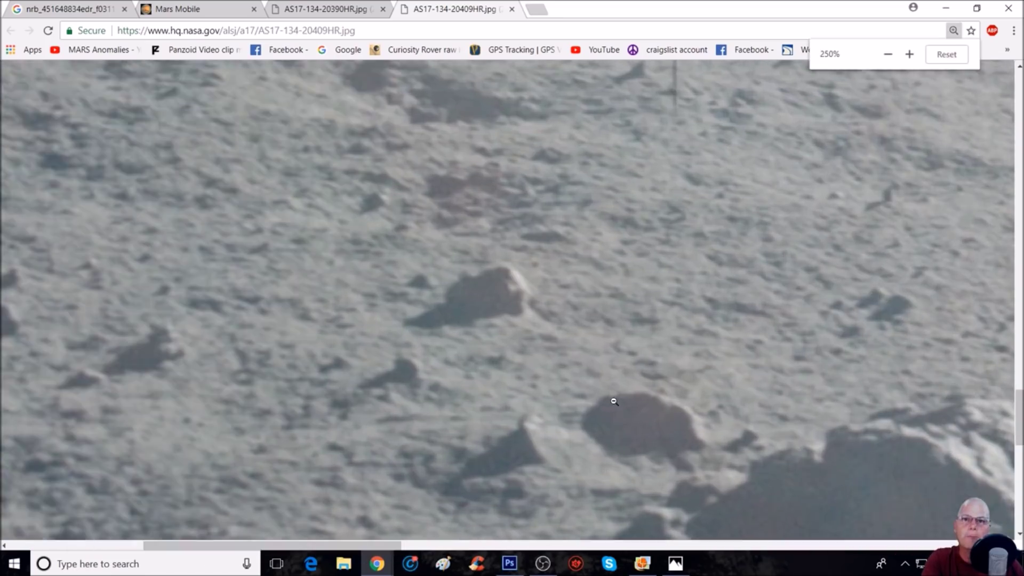
pyautogui.hscroll(2, 461, 539)
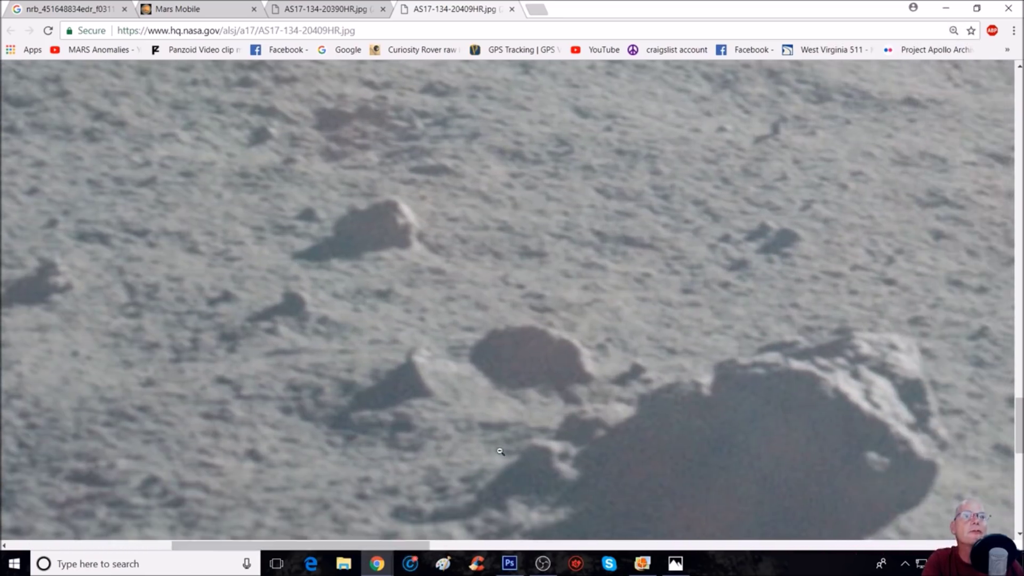
pyautogui.scroll(-5, 517, 433)
pyautogui.scroll(-5, 517, 433)
pyautogui.scroll(1, 516, 434)
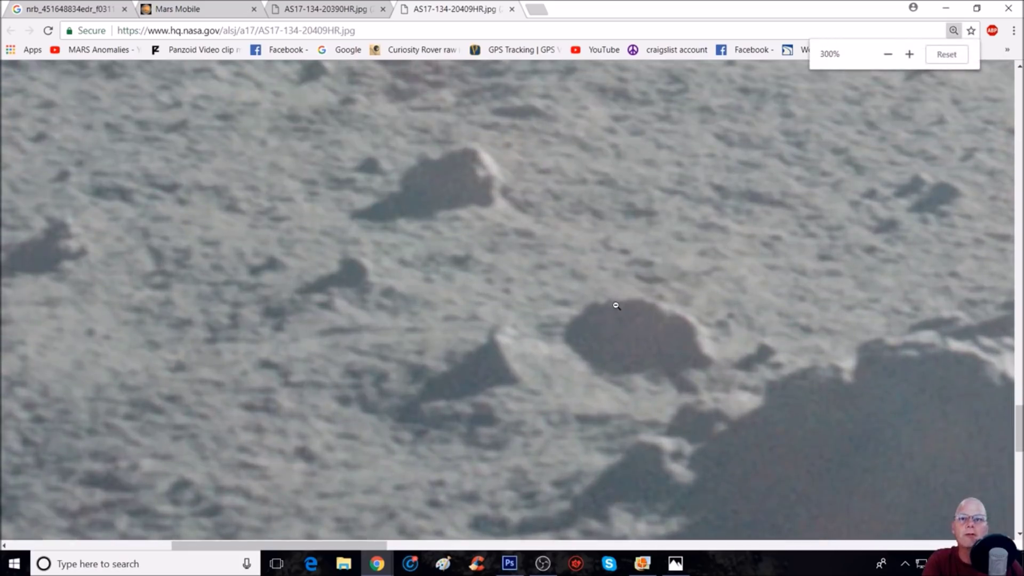
pyautogui.scroll(1, 616, 305)
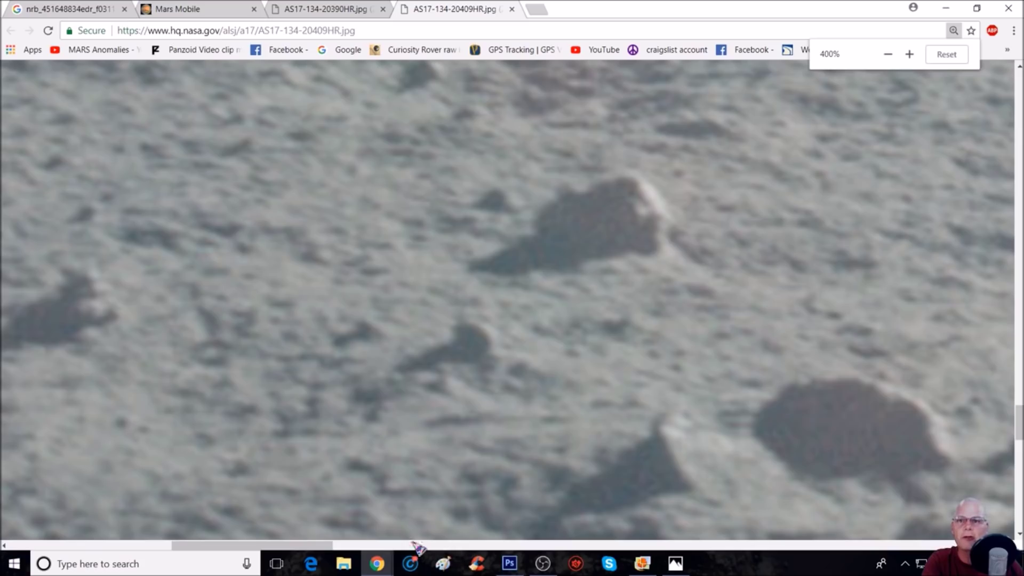
pyautogui.moveTo(319, 549); pyautogui.dragTo(373, 547)
pyautogui.scroll(-3, 453, 320)
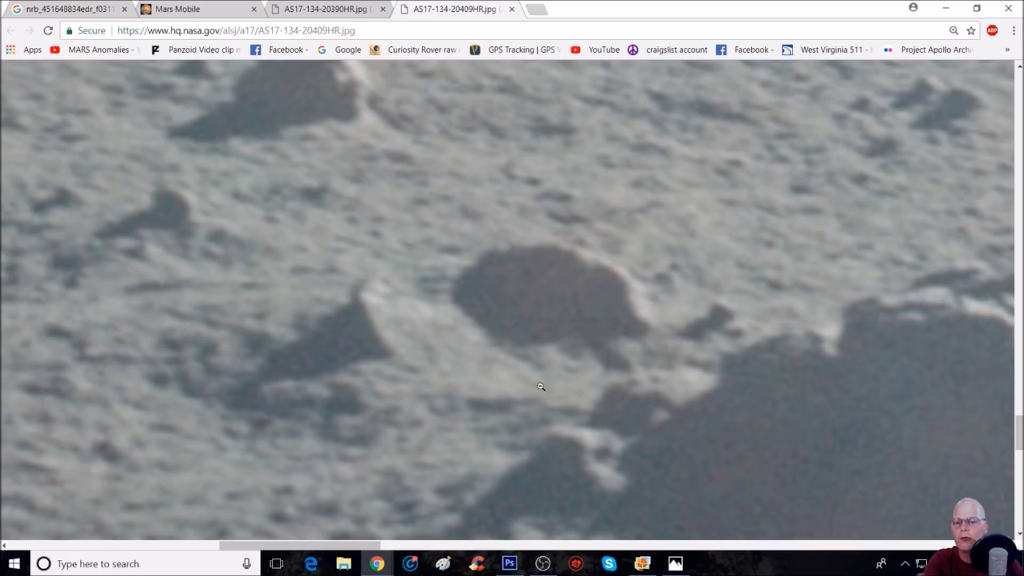
# Zoom the photo back out step by step to 100%.
pyautogui.hotkey('ctrl', '-')
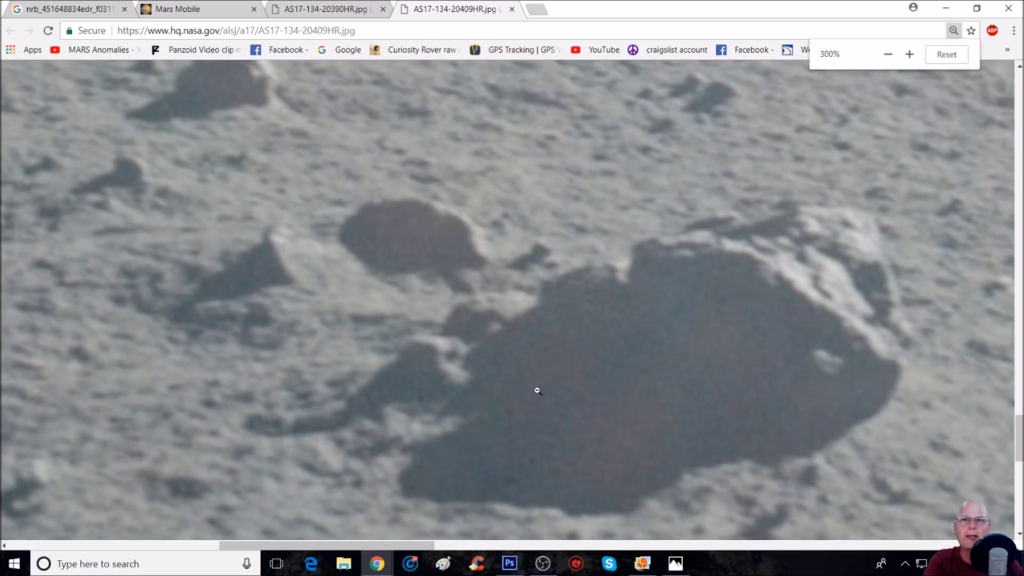
pyautogui.scroll(2, 362, 389)
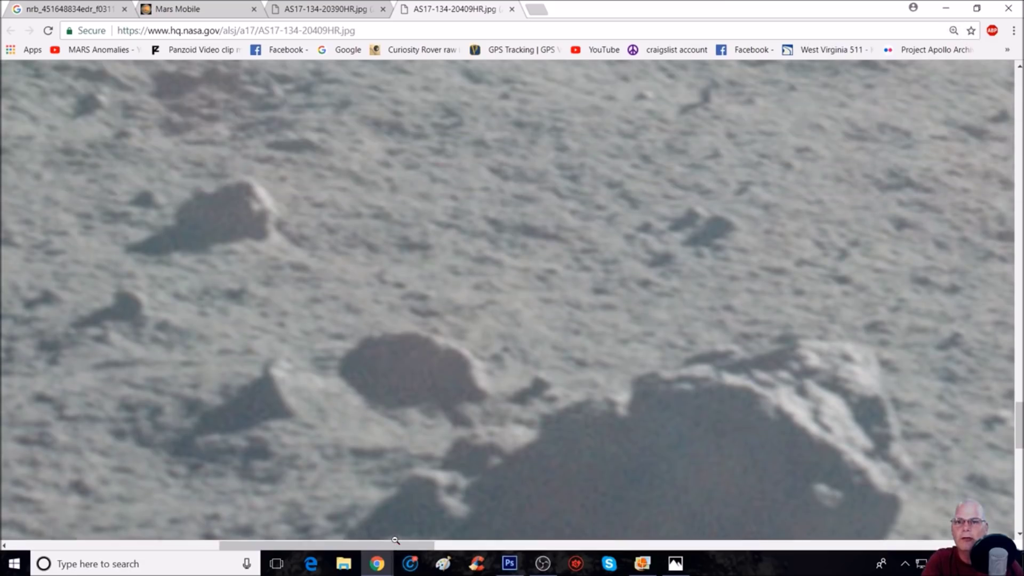
pyautogui.hscroll(-3, 405, 545)
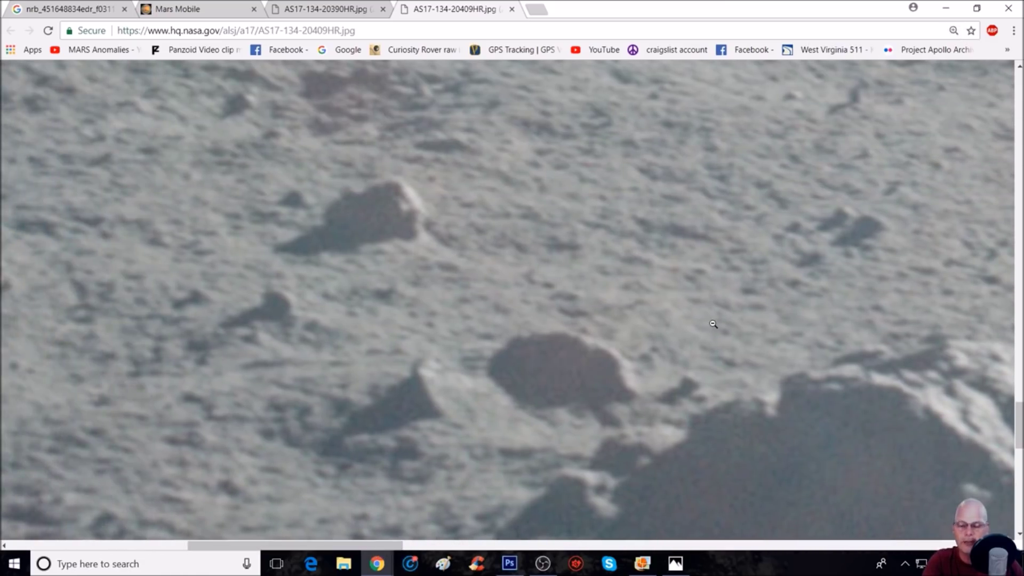
pyautogui.hotkey('ctrl', '-')
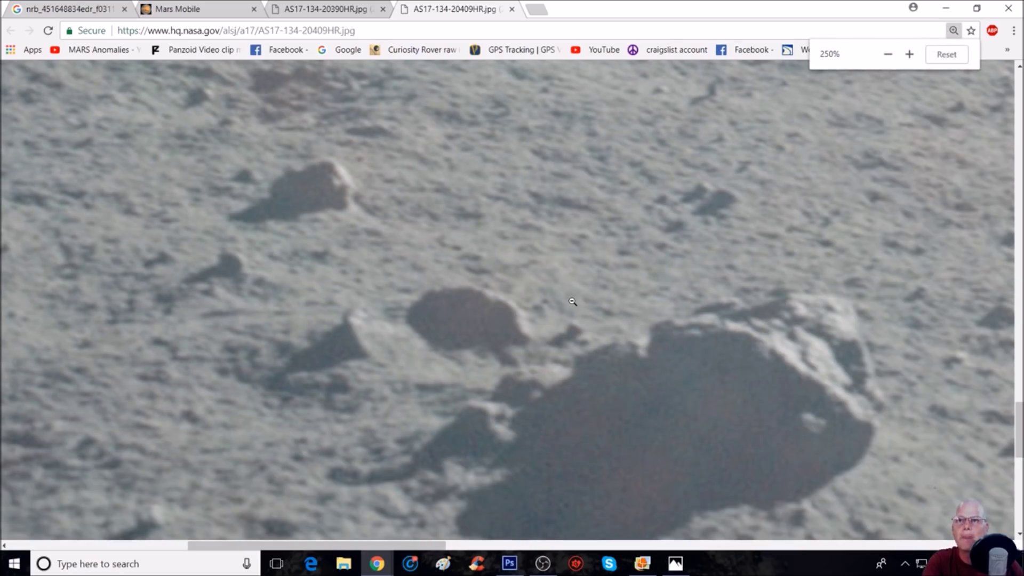
pyautogui.hotkey('ctrl', '-')
pyautogui.hotkey('ctrl', '-')
pyautogui.hotkey('ctrl', '-')
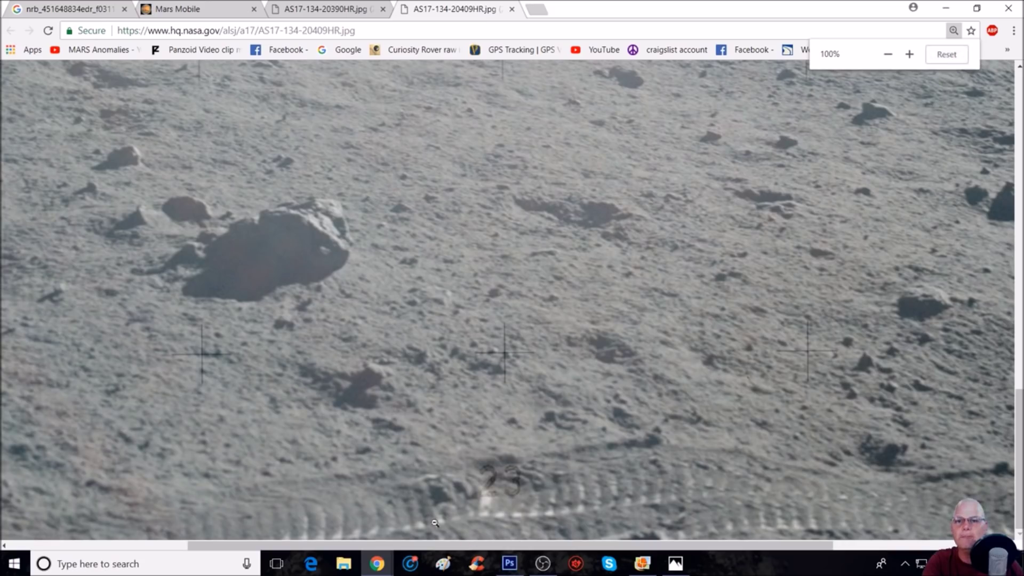
# In Photoshop, revert the image to Snapshot 1 and zoom into the image centre.
pyautogui.click(509, 564)
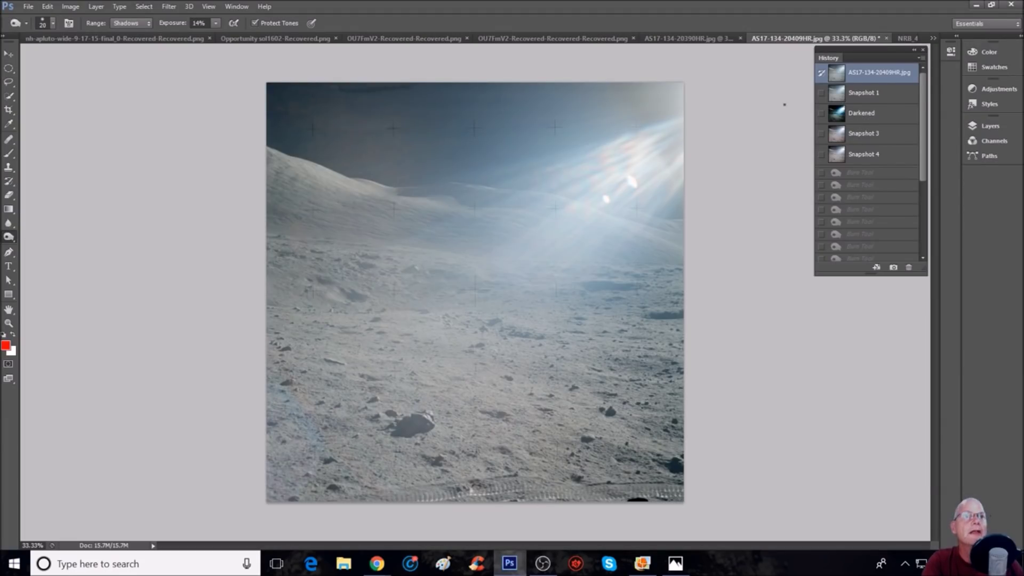
pyautogui.click(870, 100)
pyautogui.hotkey('ctrl', '+')
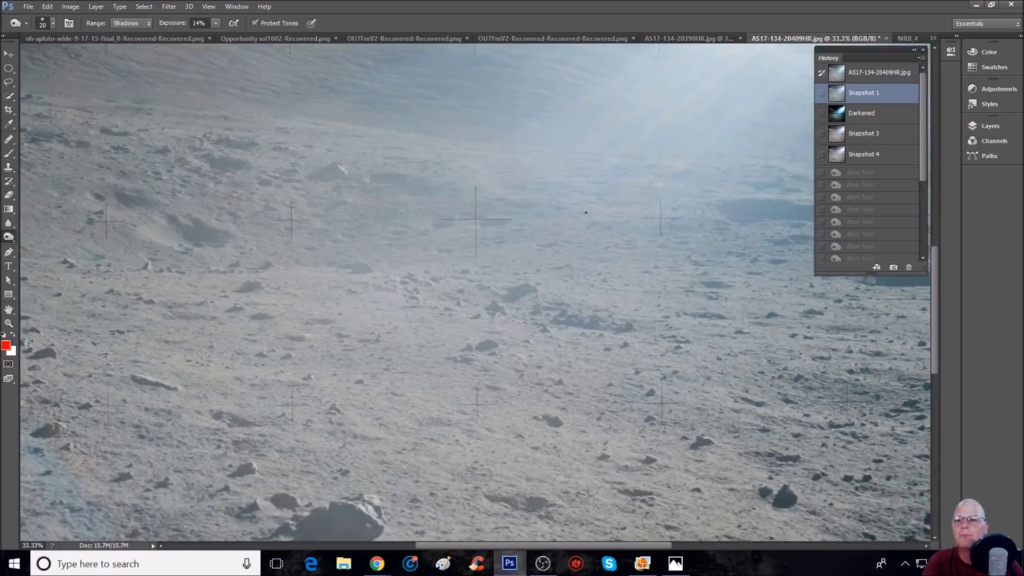
pyautogui.scroll(-3, 586, 213)
pyautogui.moveTo(512, 554)
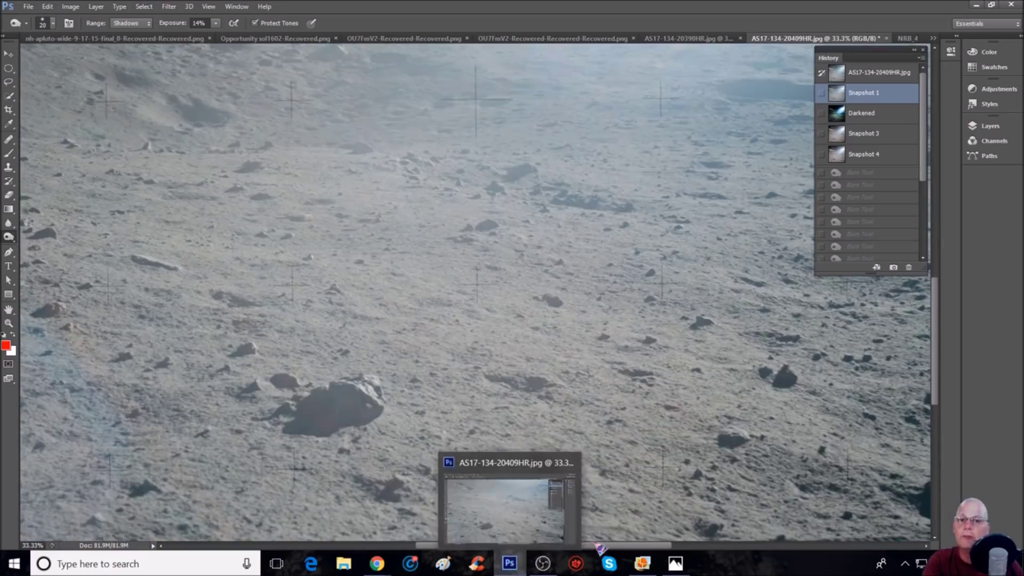
pyautogui.moveTo(598, 545); pyautogui.dragTo(551, 545)
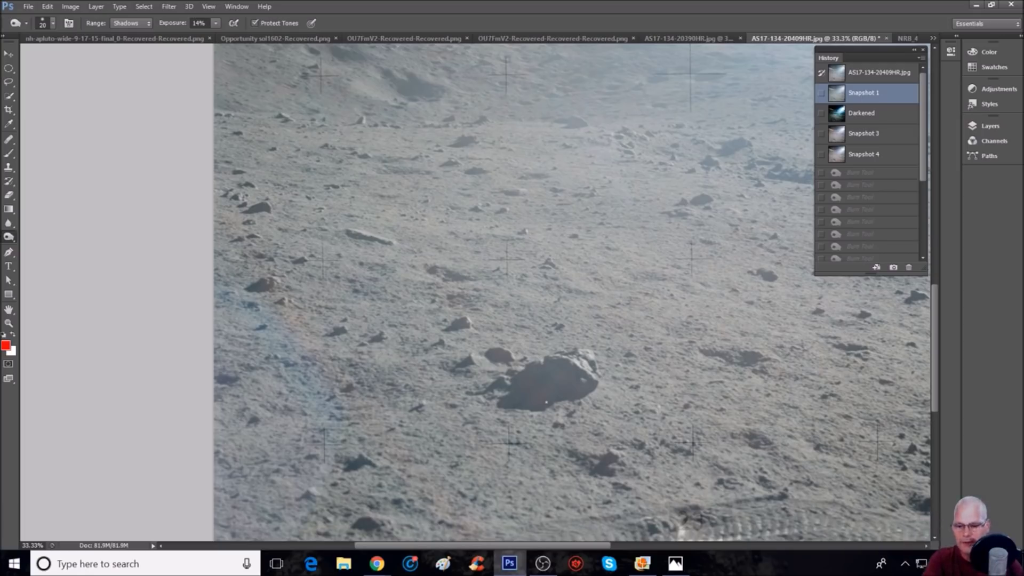
# Zoom to 300% on the dark rock and its shadow, then back to 200%.
pyautogui.hotkey('ctrl', '-')
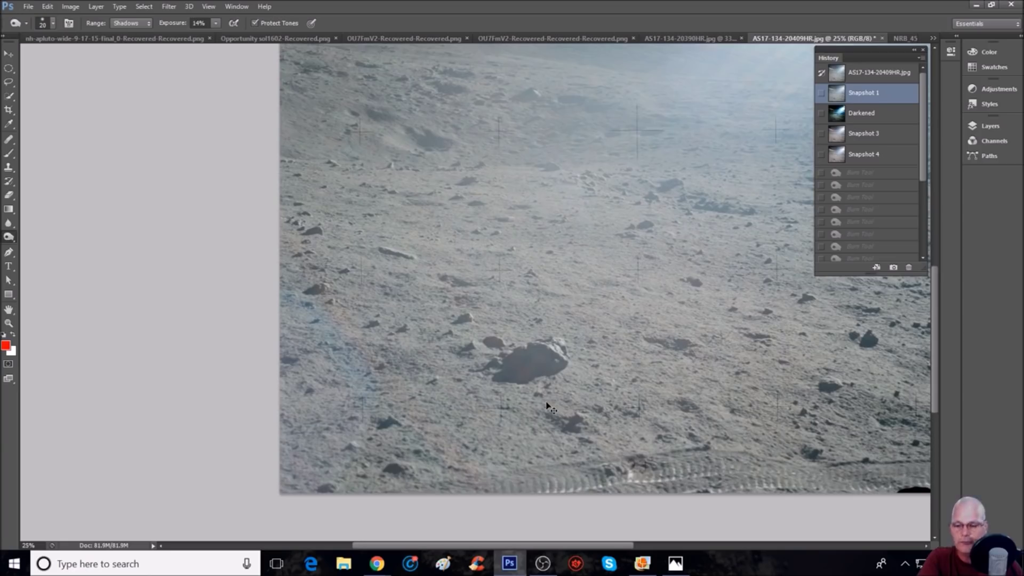
pyautogui.hotkey('ctrl', '+')
pyautogui.hotkey('ctrl', '+')
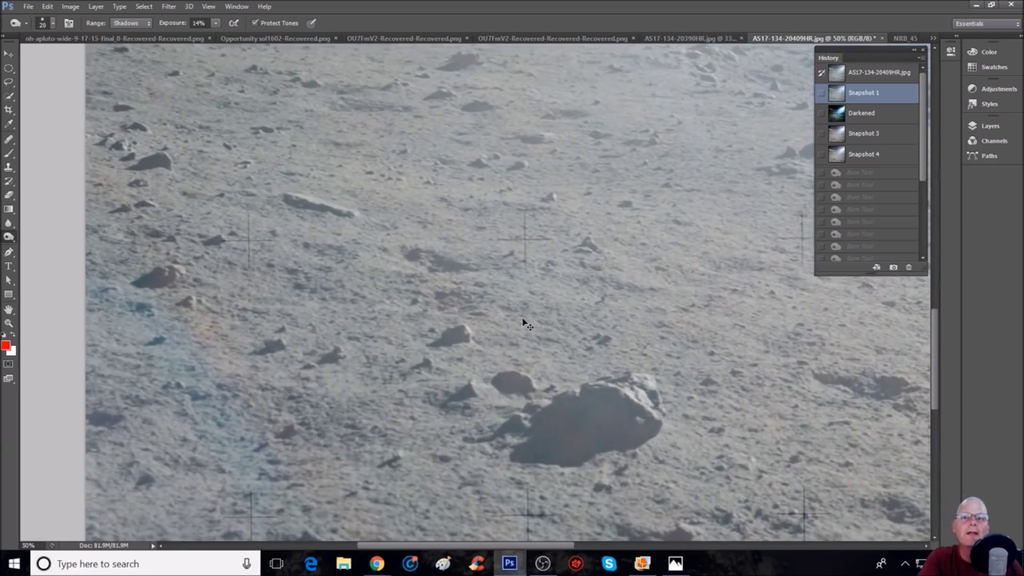
pyautogui.hotkey('ctrl', '+')
pyautogui.scroll(-1, 525, 324)
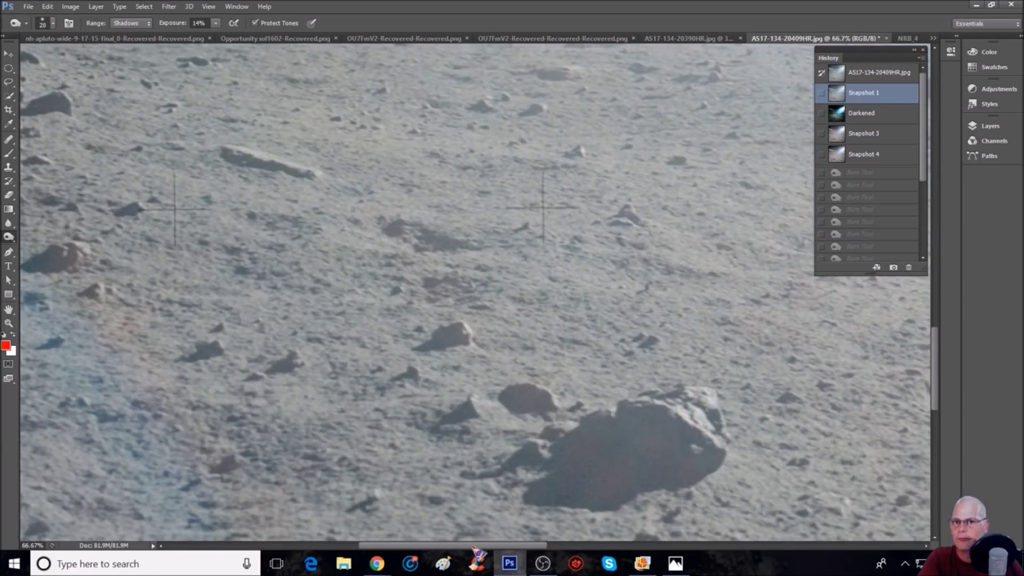
pyautogui.hscroll(3, 478, 397)
pyautogui.scroll(-4, 478, 397)
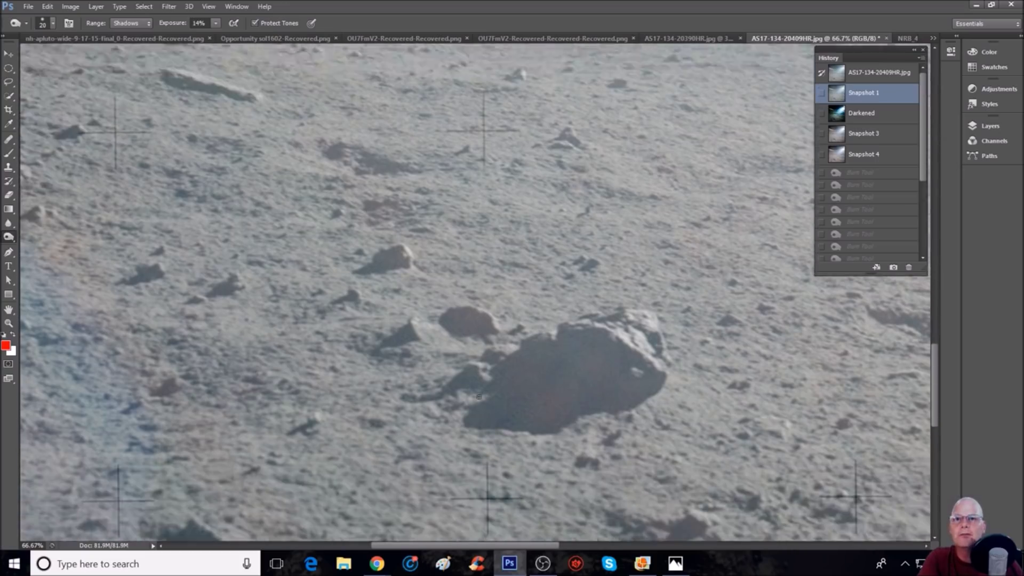
pyautogui.hotkey('ctrl', '+')
pyautogui.hotkey('ctrl', '+')
pyautogui.hotkey('ctrl', '+')
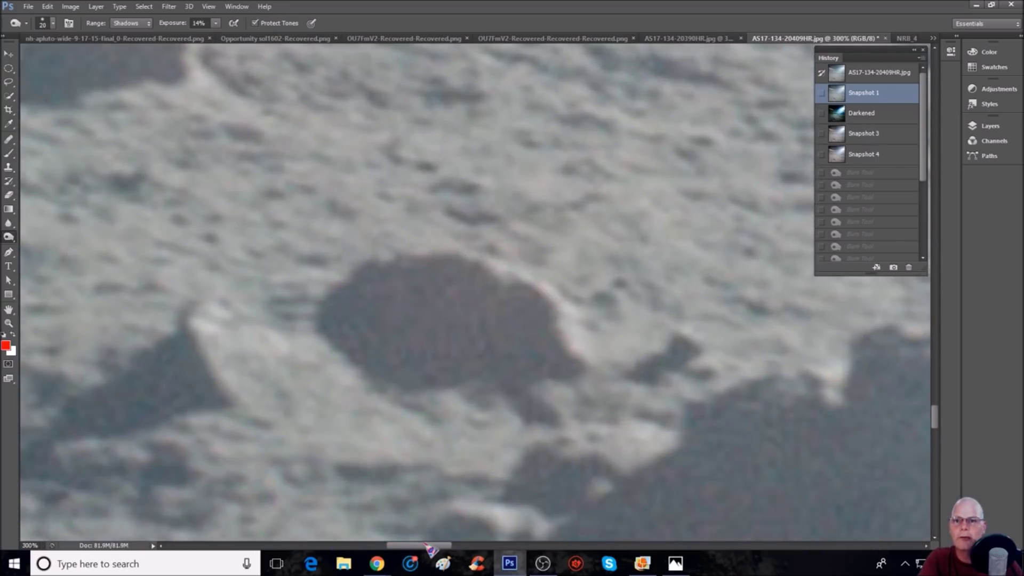
pyautogui.hotkey('ctrl', '-')
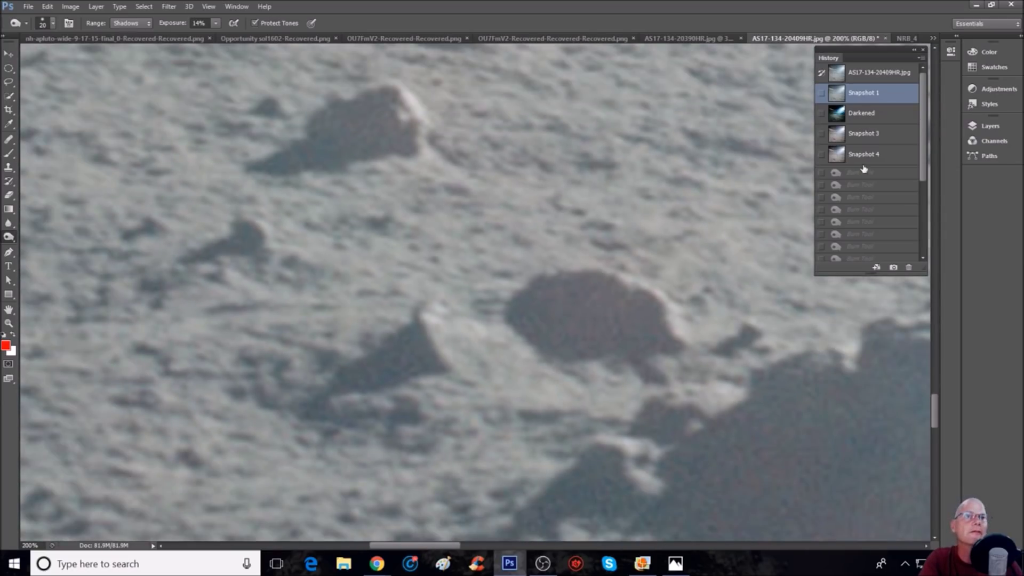
# Switch the image to Snapshot 4, keeping the close view of the rock.
pyautogui.click(886, 155)
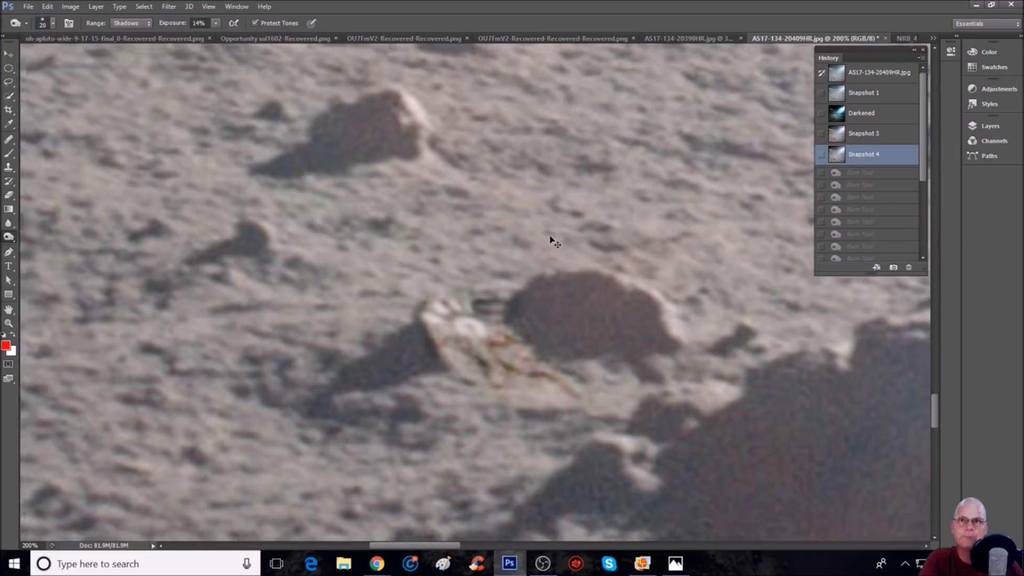
pyautogui.hotkey('ctrl', '-')
pyautogui.hotkey('ctrl', '+')
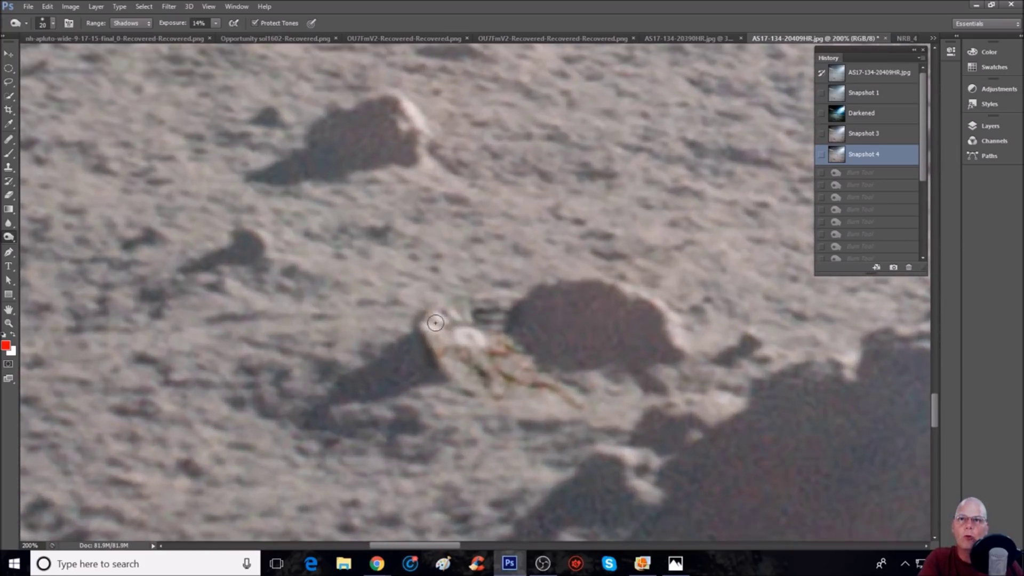
# Paint red brush outlines around the small pale object beside the dark rock.
pyautogui.click(8, 153)
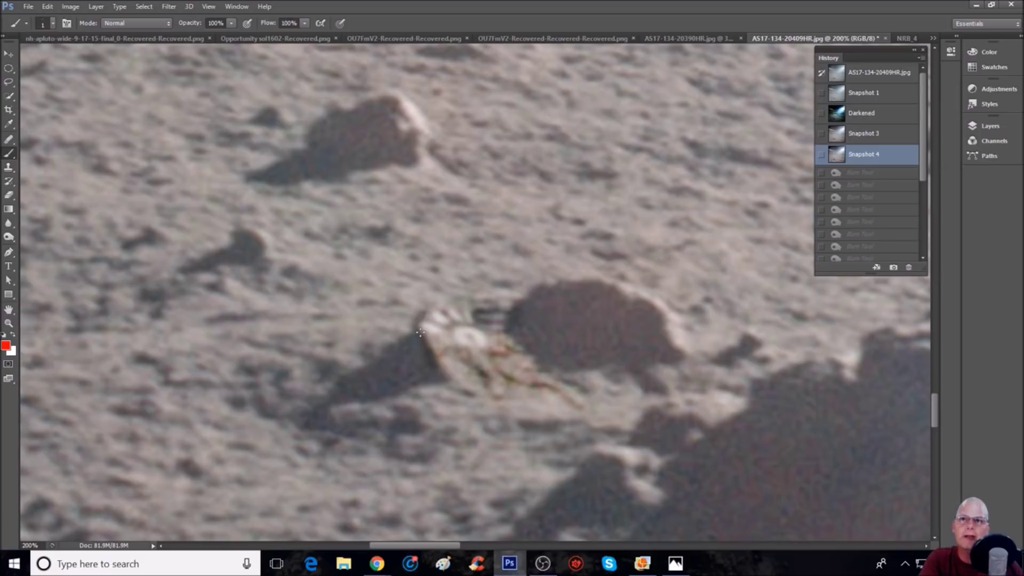
pyautogui.moveTo(420, 335); pyautogui.dragTo(442, 376)
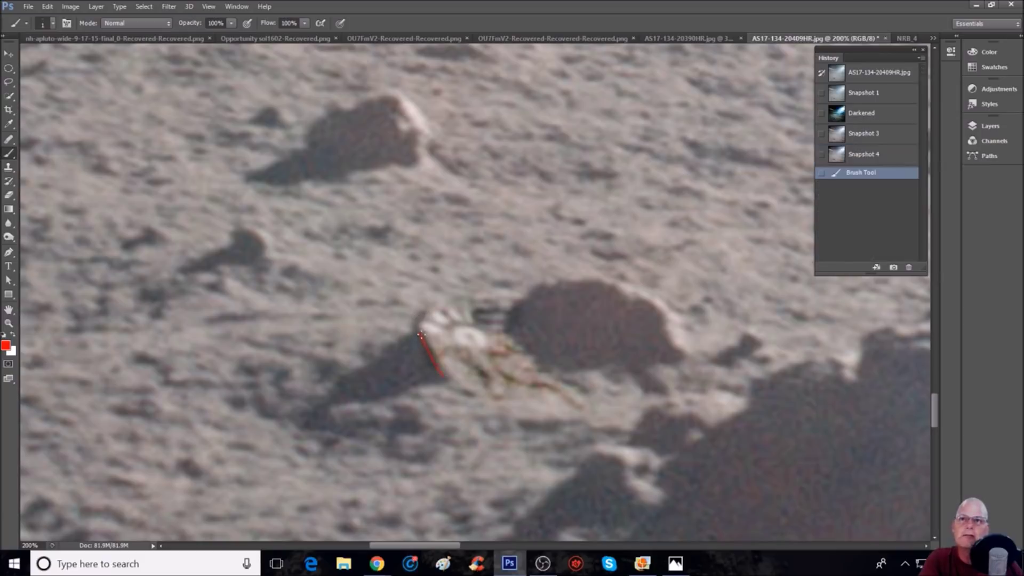
pyautogui.moveTo(421, 337)
pyautogui.mouseDown()
pyautogui.moveTo(424, 310)
pyautogui.moveTo(453, 299)
pyautogui.moveTo(473, 307)
pyautogui.mouseUp()
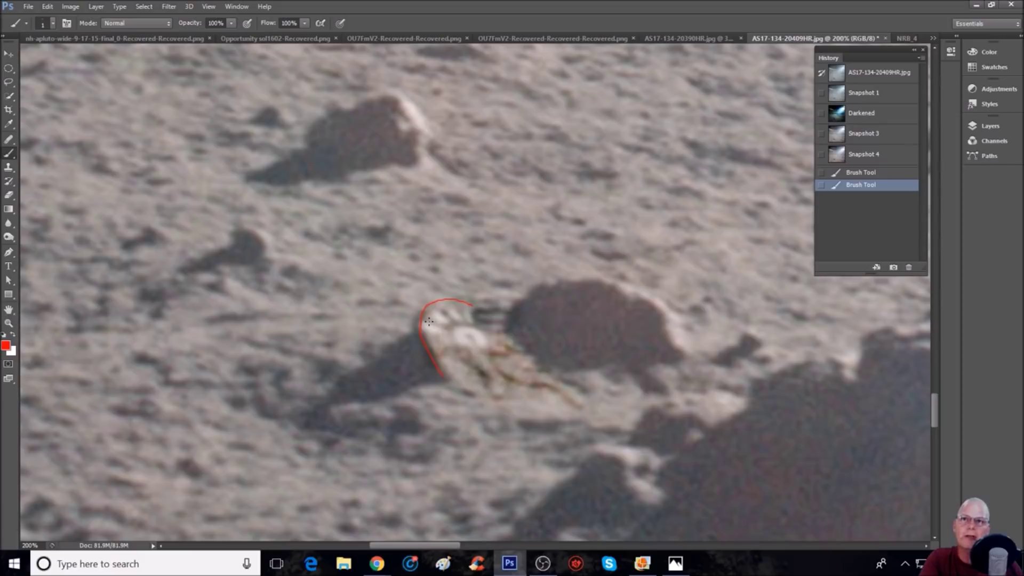
pyautogui.moveTo(425, 329)
pyautogui.mouseDown()
pyautogui.moveTo(442, 335)
pyautogui.moveTo(424, 324)
pyautogui.moveTo(447, 320)
pyautogui.moveTo(436, 314)
pyautogui.moveTo(445, 304)
pyautogui.moveTo(451, 319)
pyautogui.moveTo(466, 308)
pyautogui.moveTo(470, 320)
pyautogui.moveTo(470, 307)
pyautogui.mouseUp()
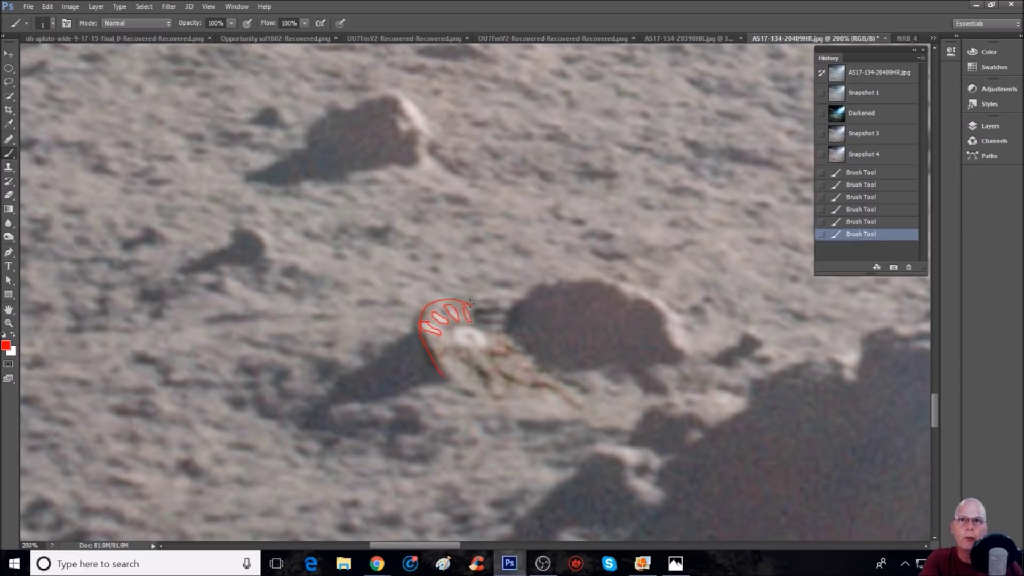
pyautogui.moveTo(471, 301)
pyautogui.mouseDown()
pyautogui.moveTo(508, 313)
pyautogui.moveTo(473, 299)
pyautogui.moveTo(515, 307)
pyautogui.mouseUp()
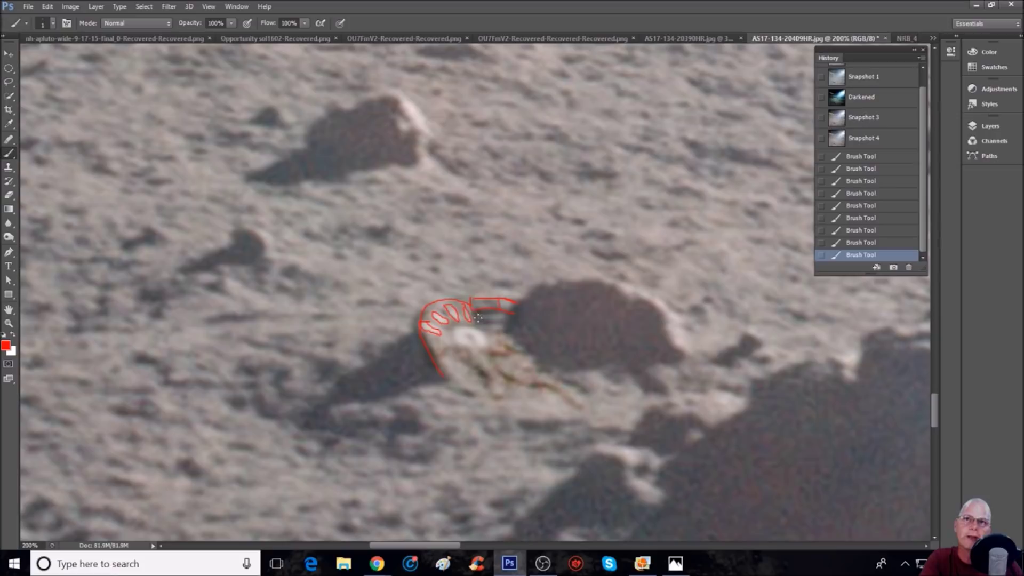
pyautogui.moveTo(476, 316); pyautogui.dragTo(501, 326)
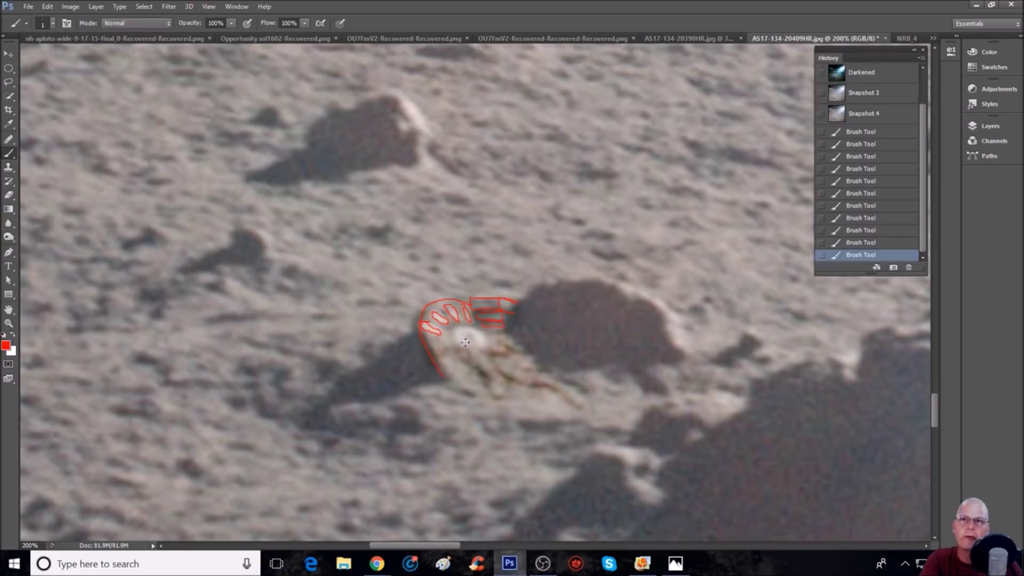
pyautogui.moveTo(460, 345)
pyautogui.mouseDown()
pyautogui.moveTo(458, 329)
pyautogui.moveTo(482, 340)
pyautogui.moveTo(460, 329)
pyautogui.mouseUp()
# Undo and redo the last red strokes, then extend the left line downward with a hook.
pyautogui.click(887, 243)
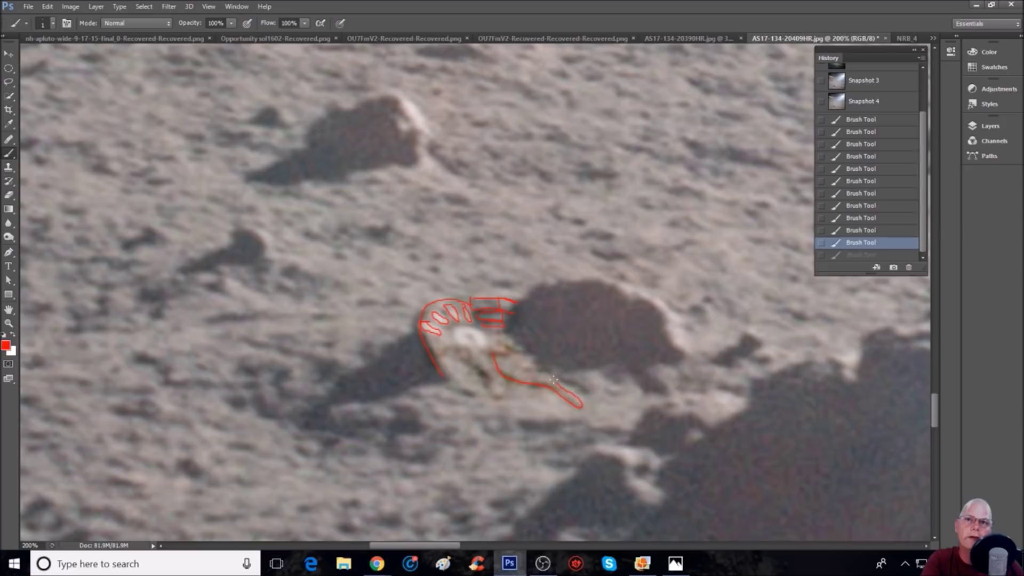
pyautogui.hotkey('ctrl', 'z')
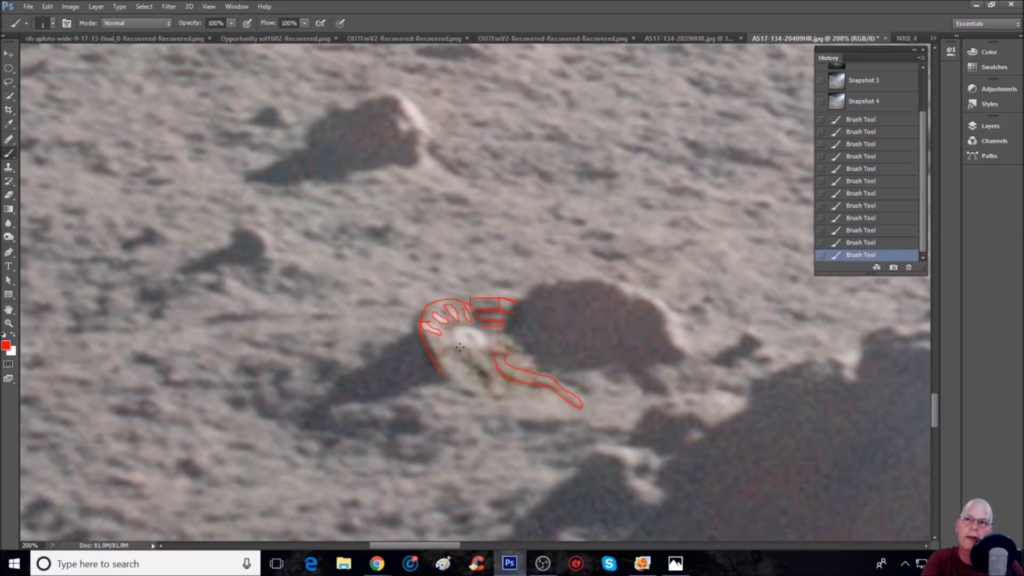
pyautogui.hotkey('ctrl', 'shift', 'z')
pyautogui.hotkey('ctrl', 'shift', 'z')
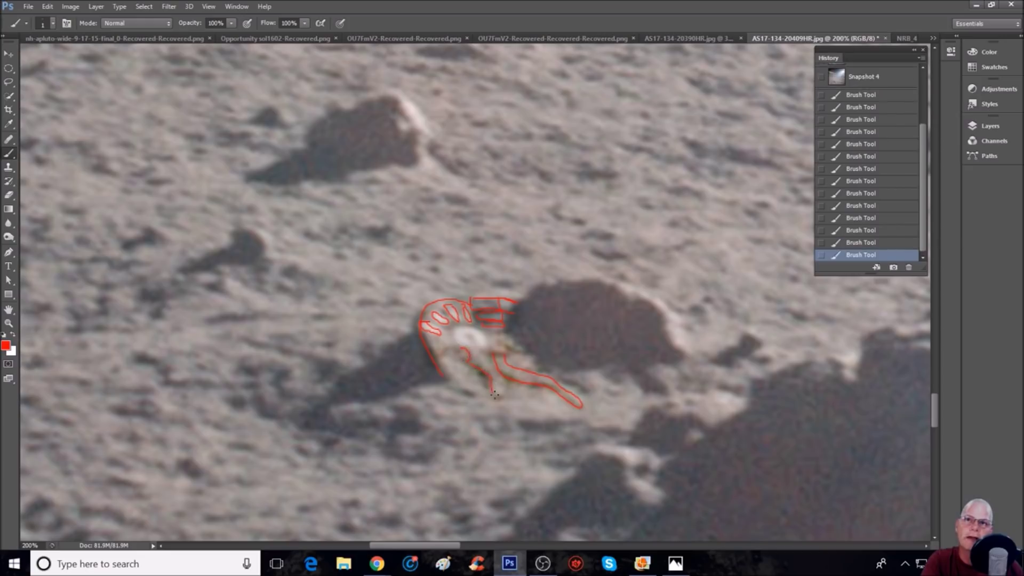
pyautogui.moveTo(494, 395); pyautogui.dragTo(503, 387)
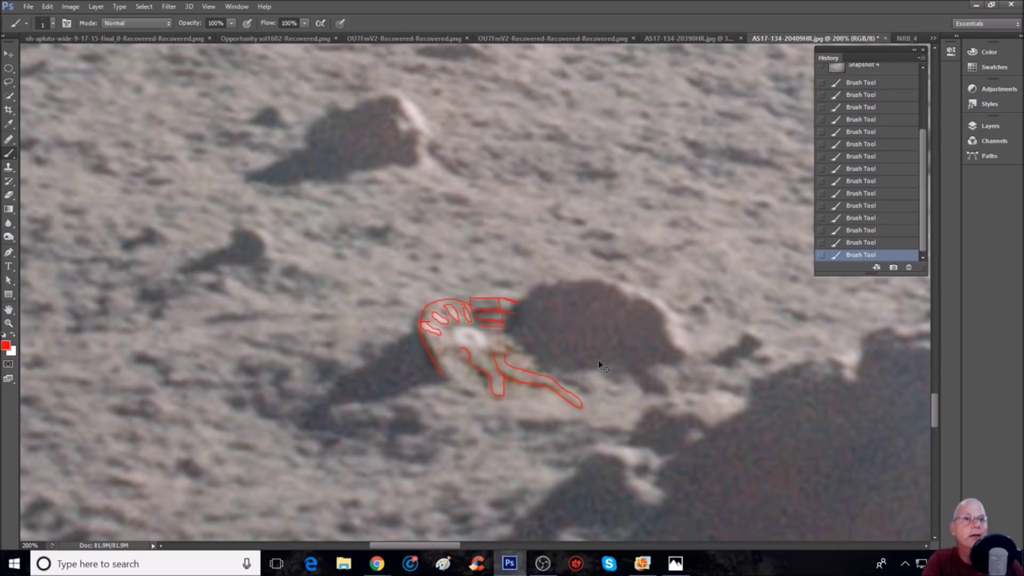
# Return to Snapshot 4, then Snapshot 1, discarding a test red line below the rock.
pyautogui.scroll(5, 835, 127)
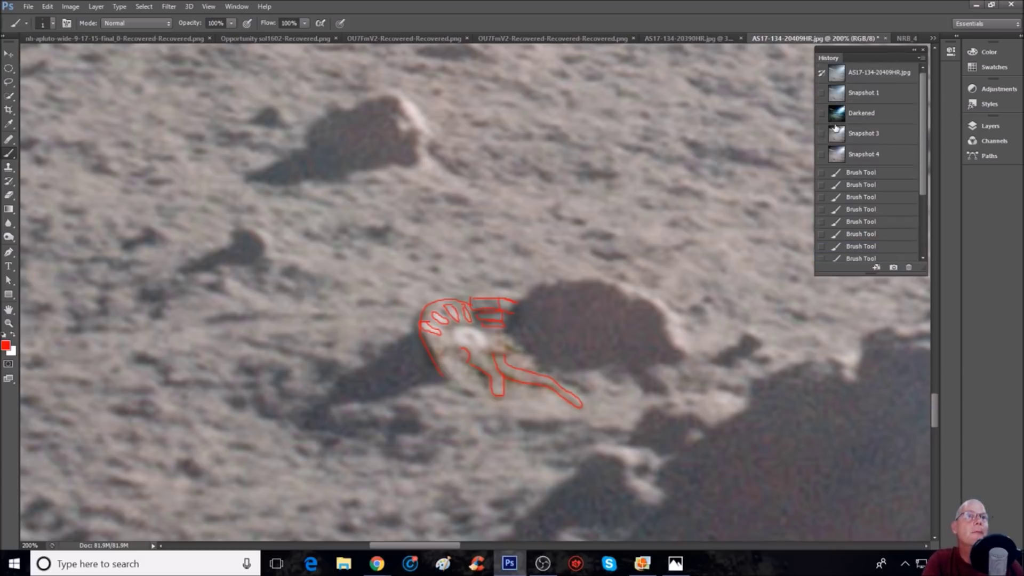
pyautogui.click(861, 156)
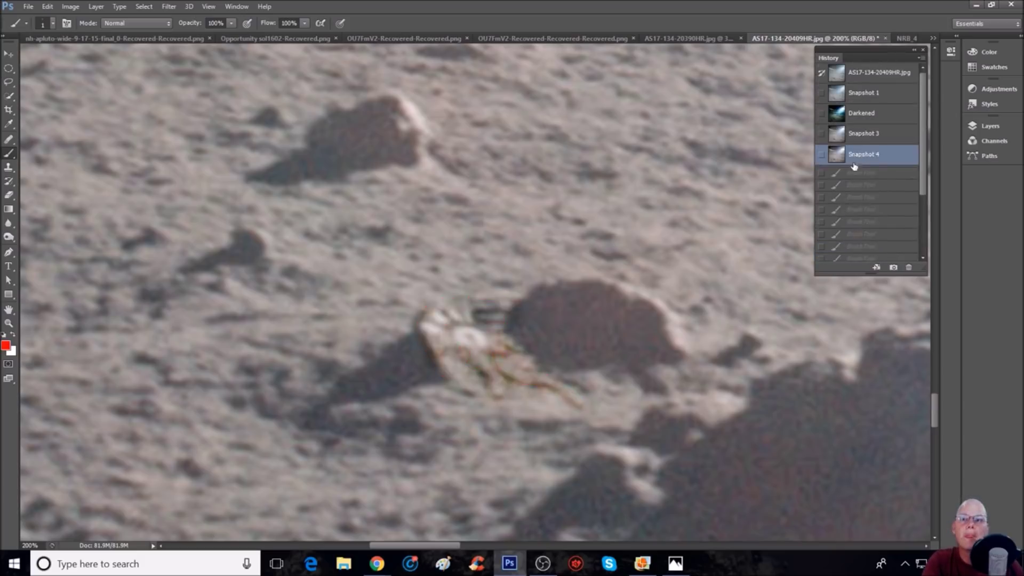
pyautogui.click(865, 95)
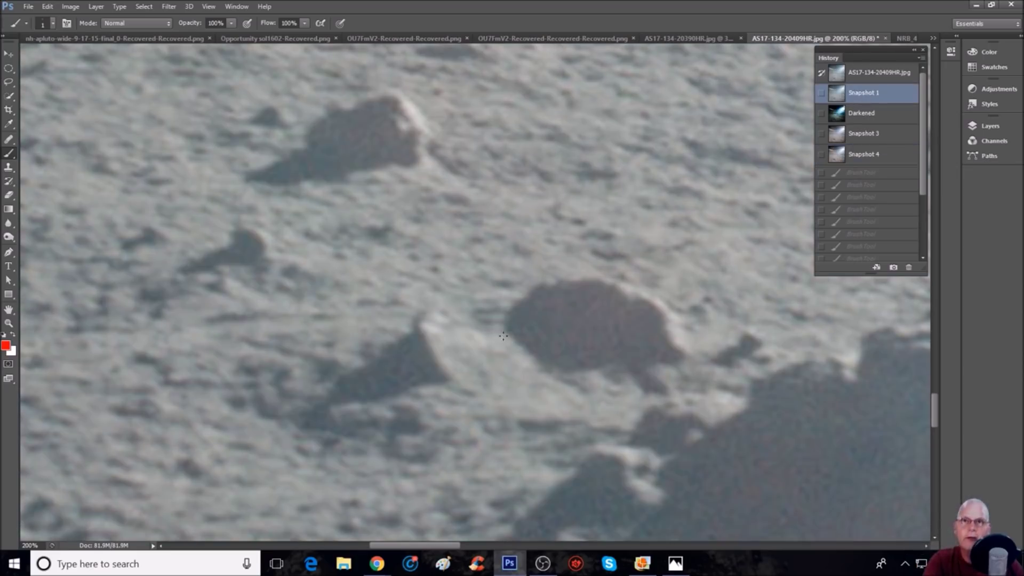
pyautogui.scroll(1, 507, 340)
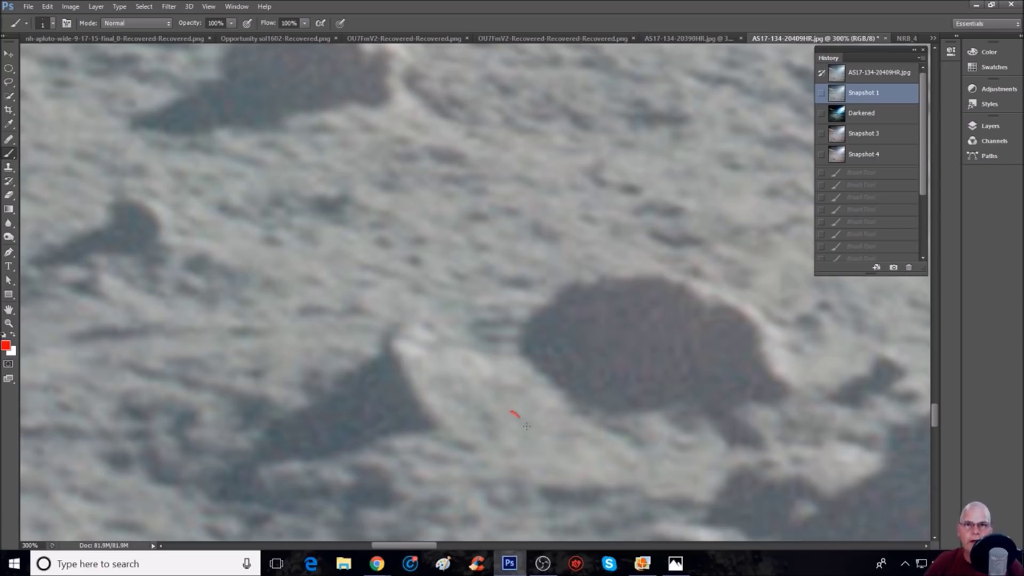
pyautogui.moveTo(527, 426); pyautogui.dragTo(631, 465)
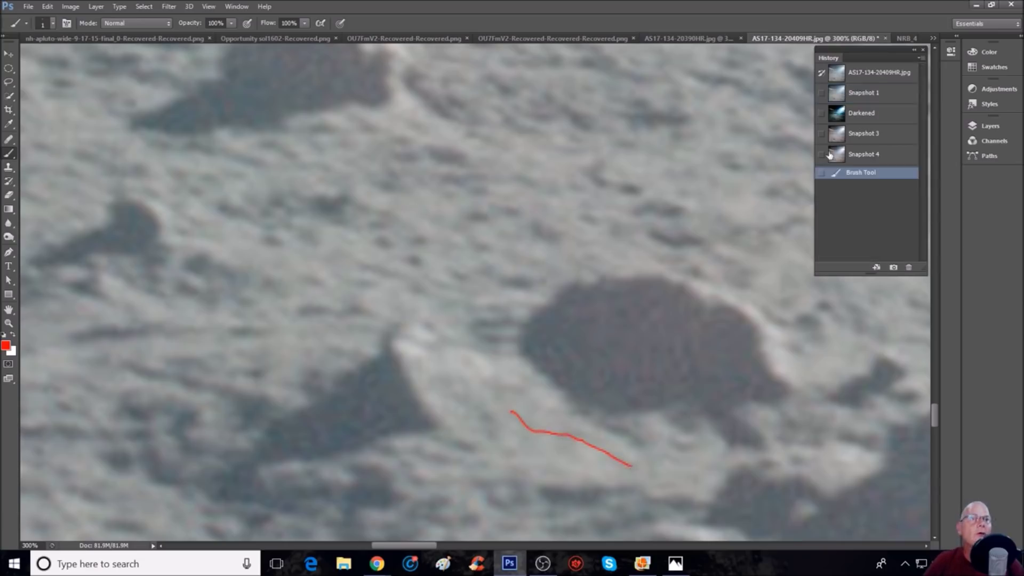
pyautogui.click(875, 96)
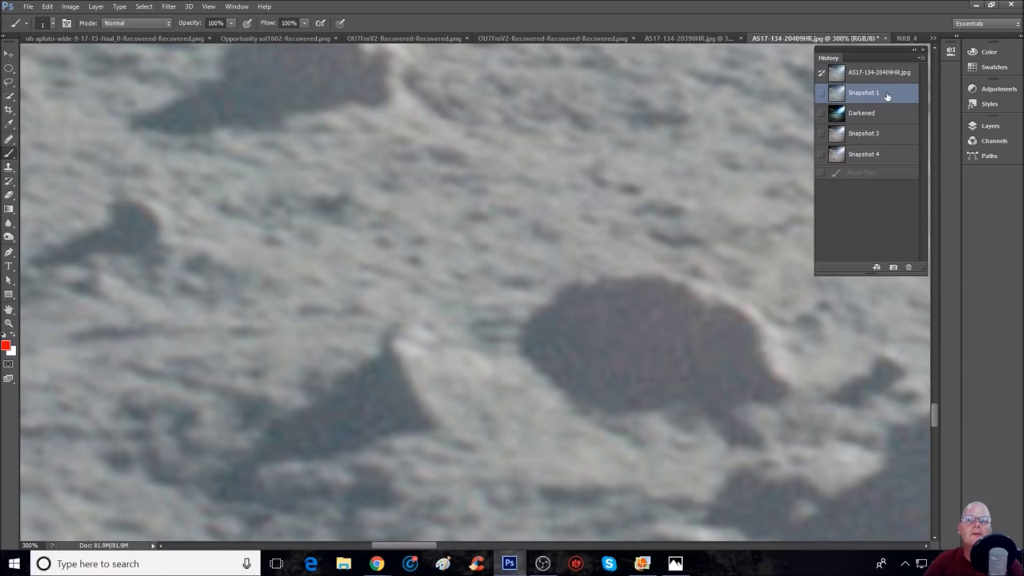
# Flip between Snapshot 1 and Snapshot 4 to compare them, ending on Snapshot 4.
pyautogui.click(868, 159)
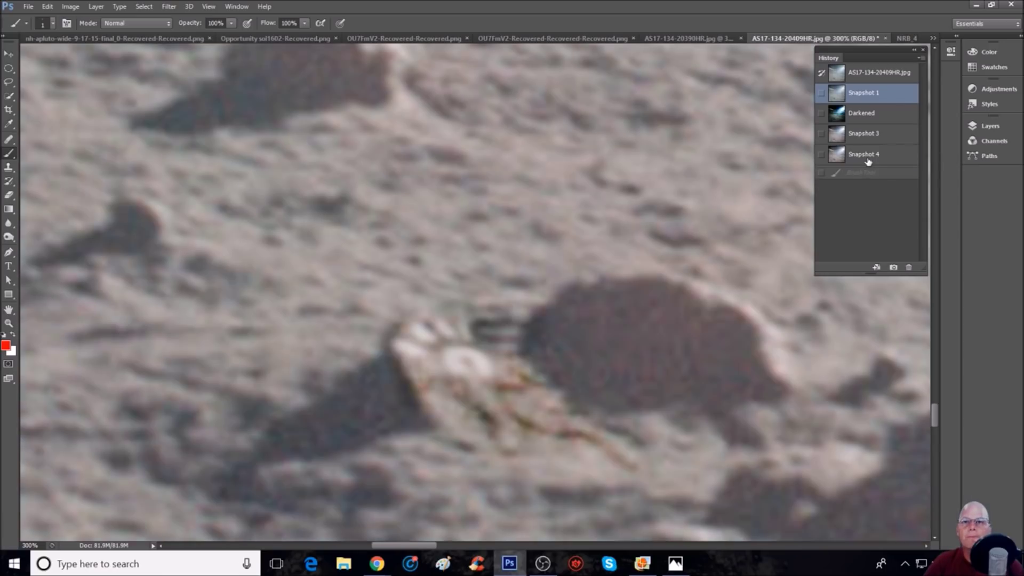
pyautogui.click(887, 93)
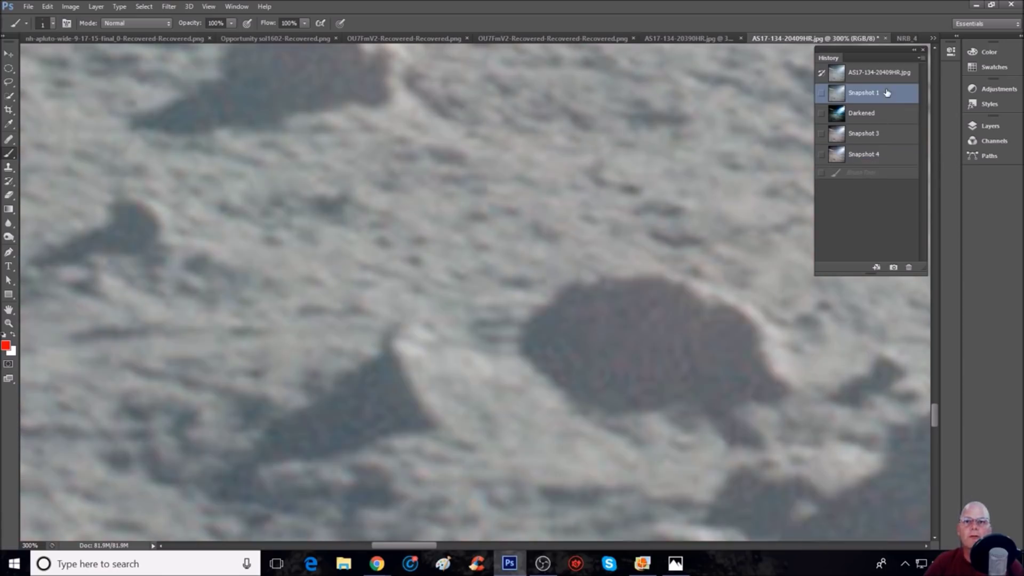
pyautogui.click(889, 160)
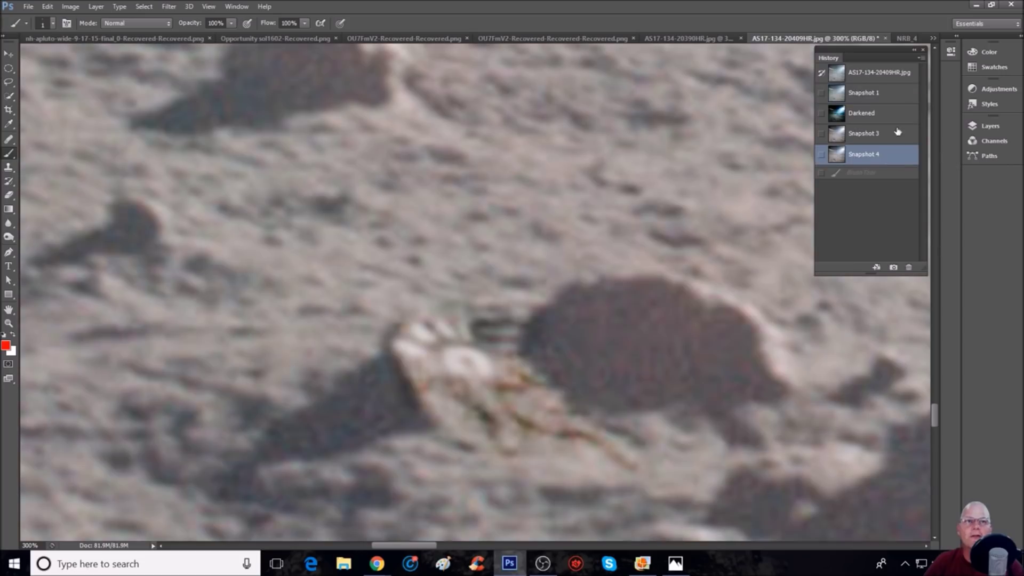
pyautogui.click(894, 101)
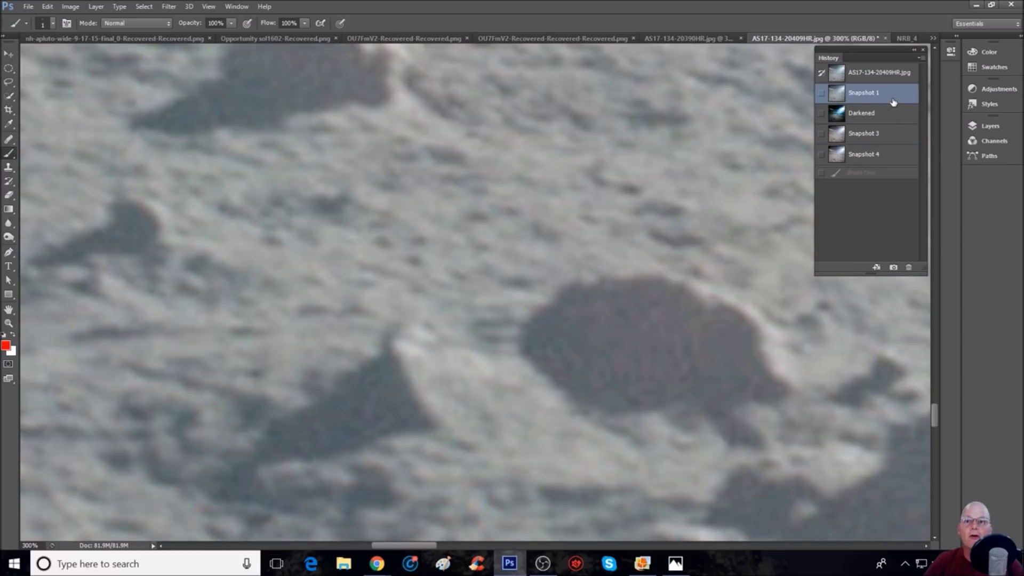
pyautogui.click(887, 160)
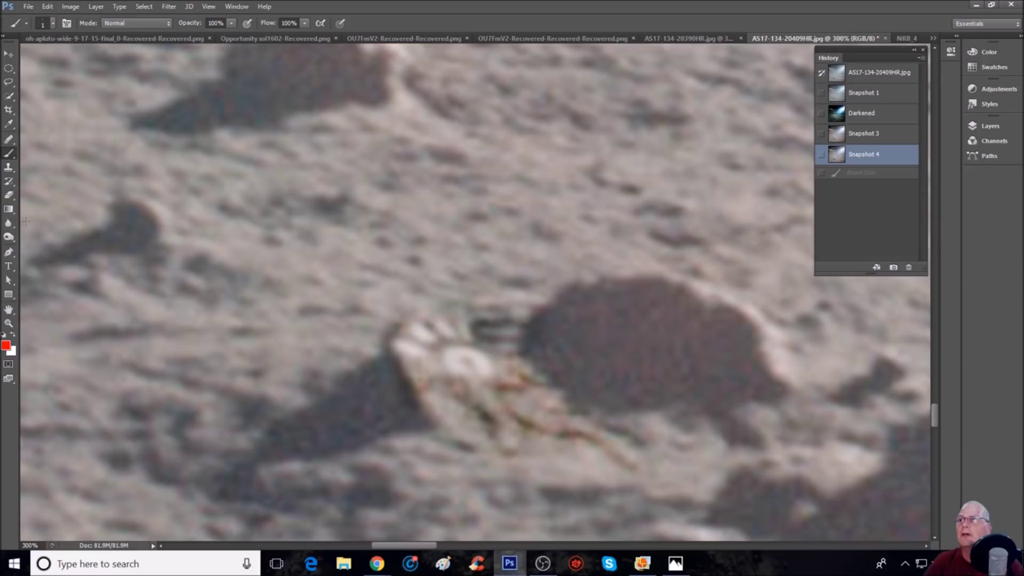
pyautogui.click(9, 280)
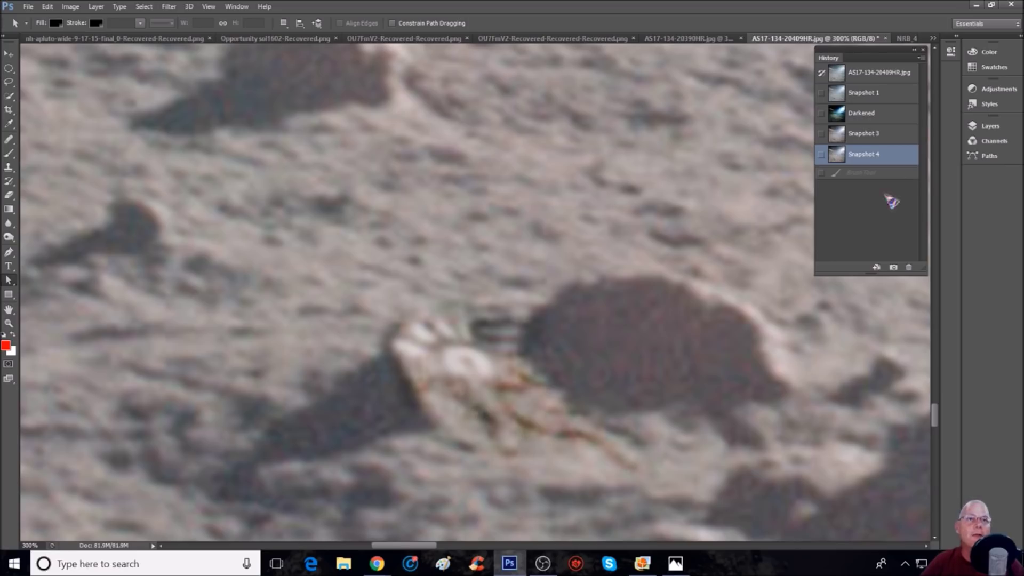
# Switch to Snapshot 3 and zoom out, then revert to Snapshot 1 and zoom back in.
pyautogui.click(871, 140)
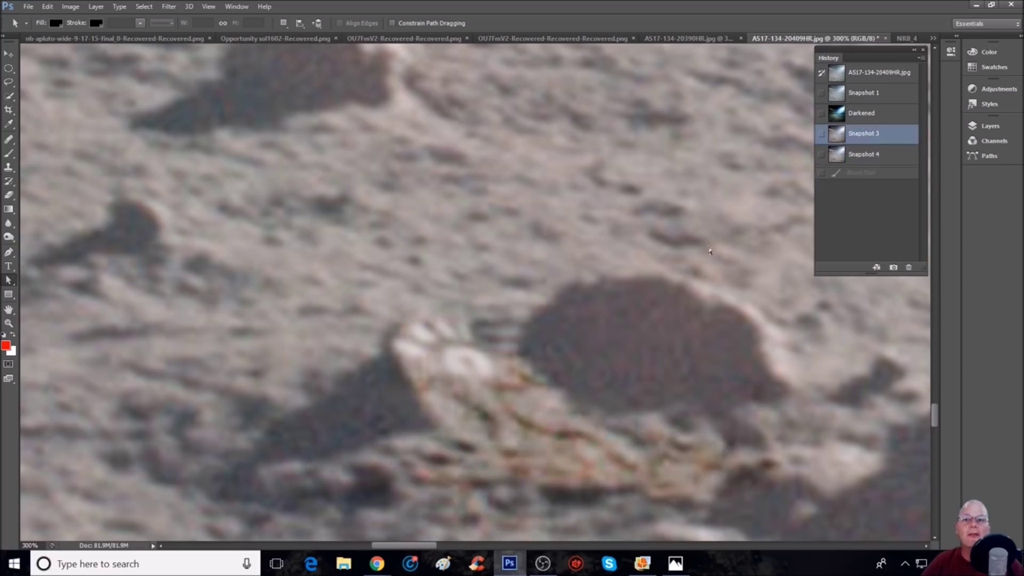
pyautogui.scroll(-2, 660, 272)
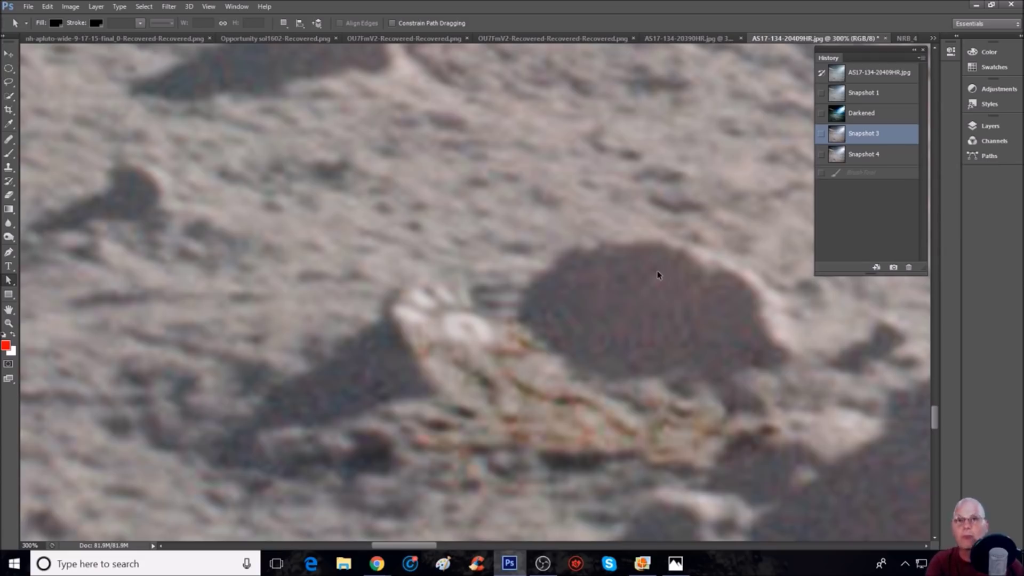
pyautogui.hotkey('ctrl', '-')
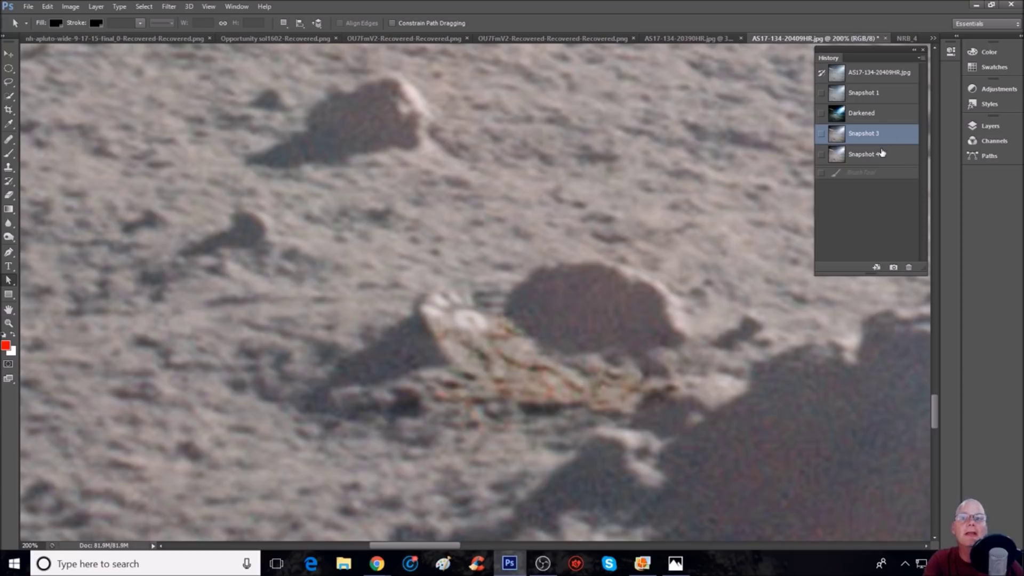
pyautogui.click(881, 95)
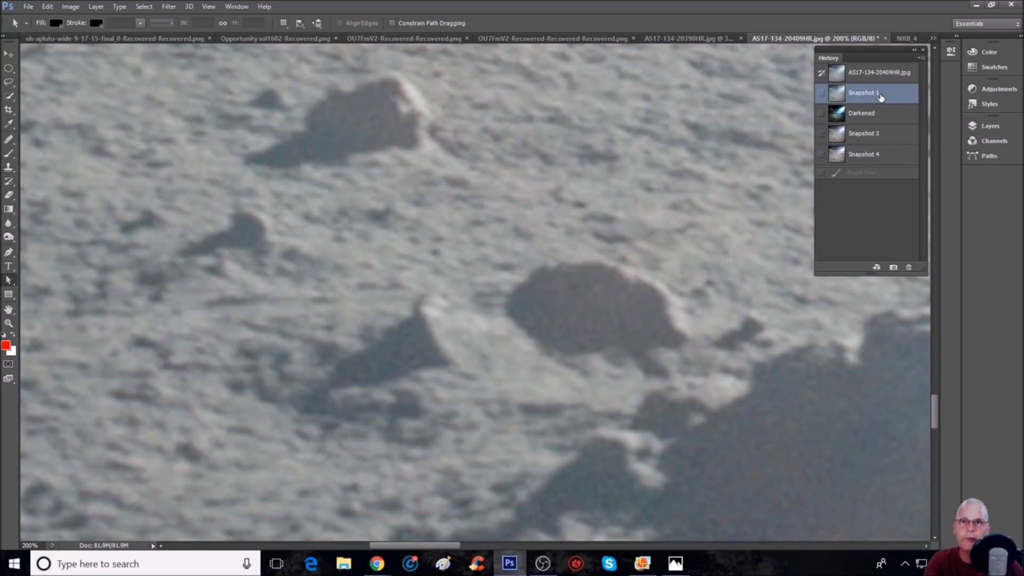
pyautogui.hotkey('ctrl', '+')
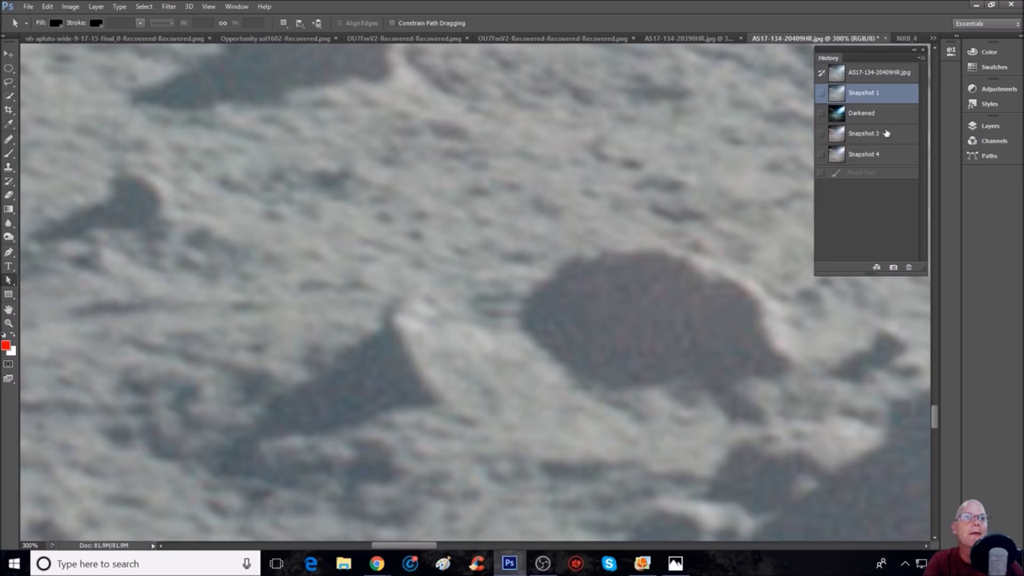
# Compare Snapshots 3, 1 and 4 repeatedly, then settle on Snapshot 3 at 200%.
pyautogui.click(886, 135)
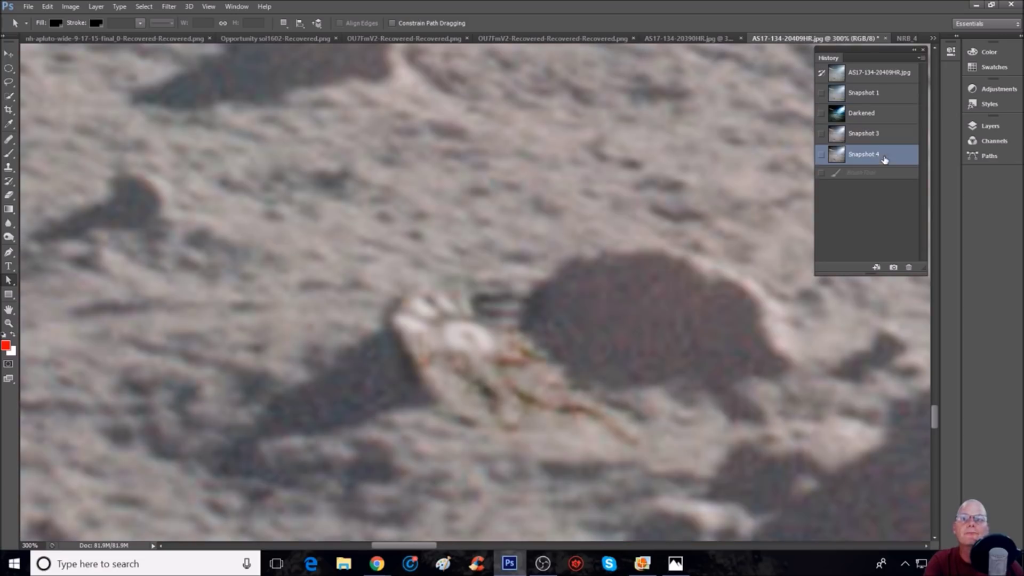
pyautogui.click(893, 96)
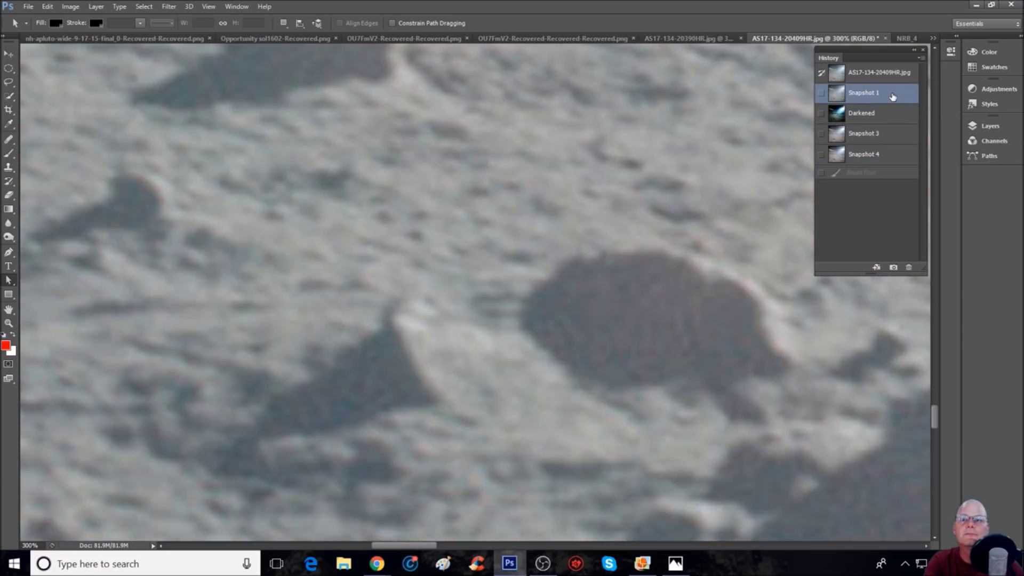
pyautogui.click(888, 156)
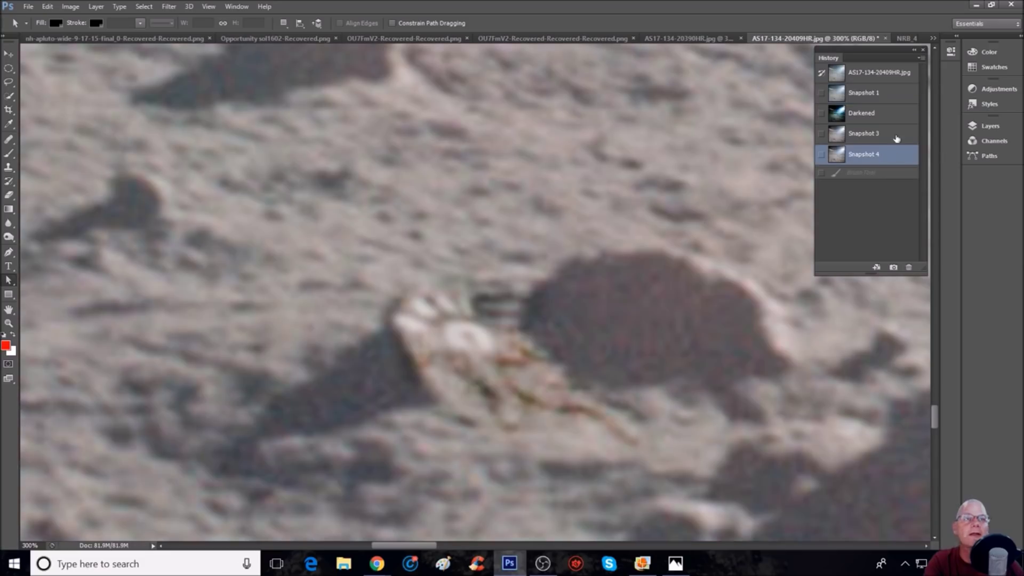
pyautogui.click(893, 96)
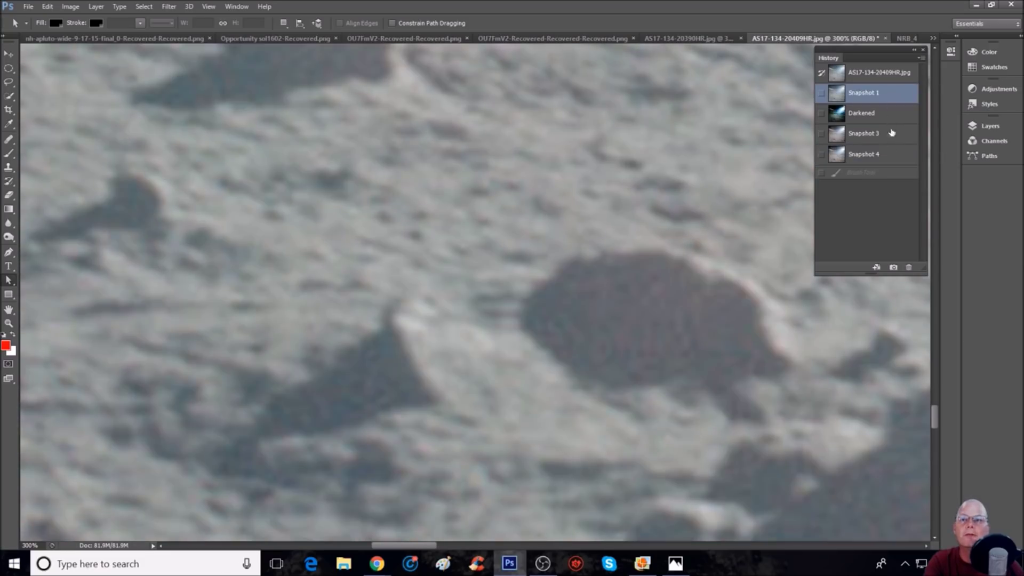
pyautogui.click(894, 160)
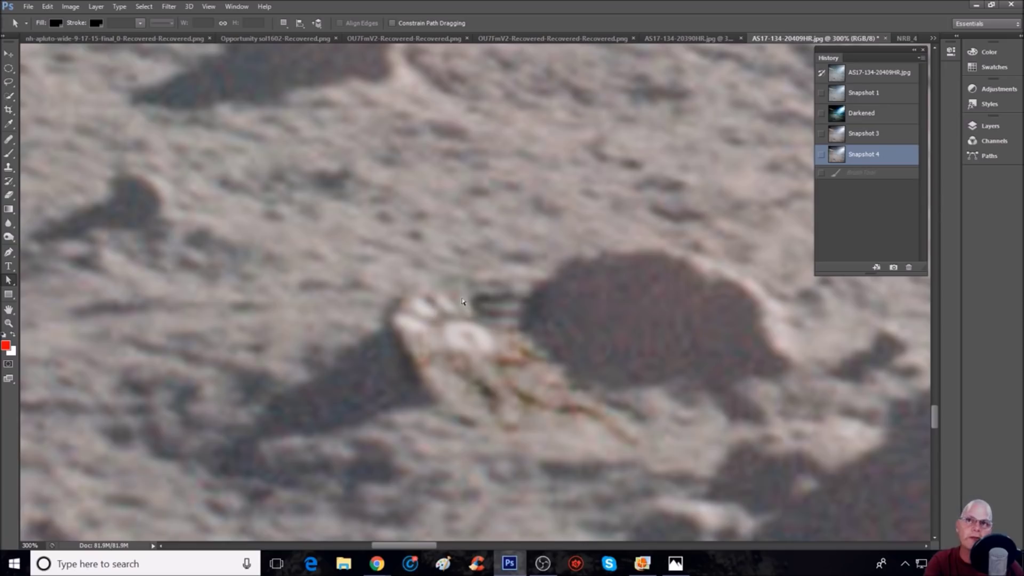
pyautogui.click(888, 99)
pyautogui.click(878, 155)
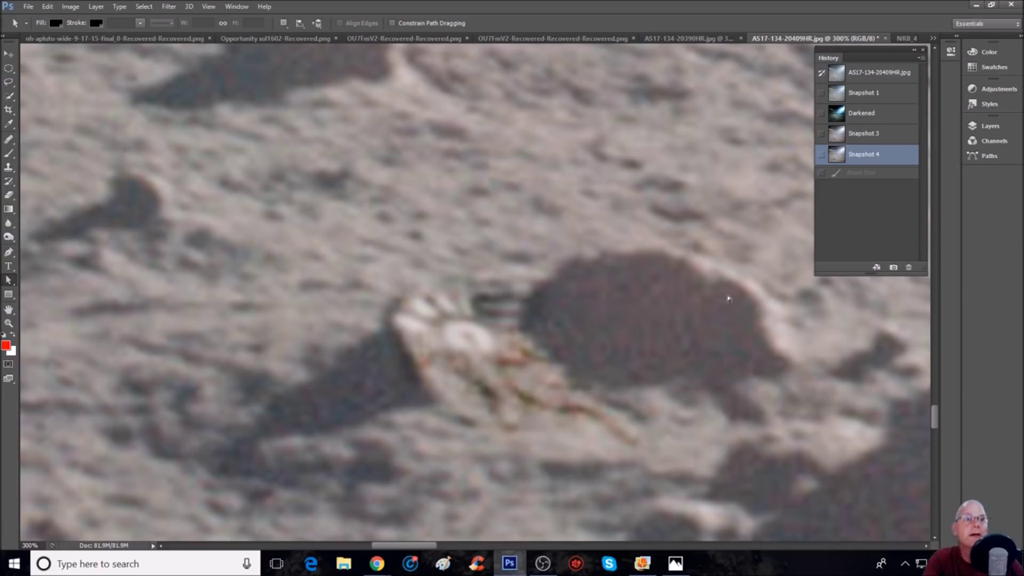
pyautogui.click(873, 135)
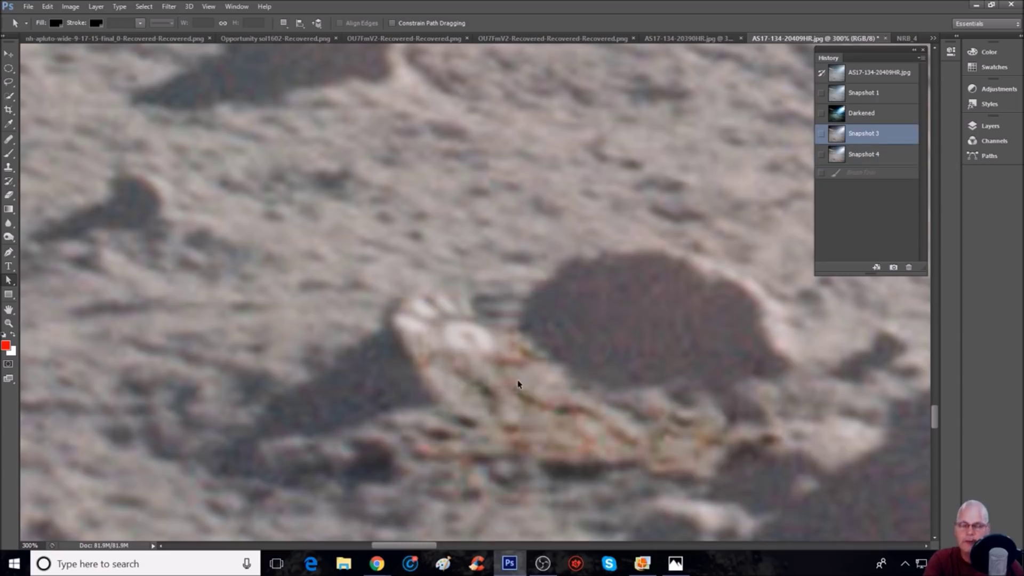
pyautogui.hotkey('ctrl', '-')
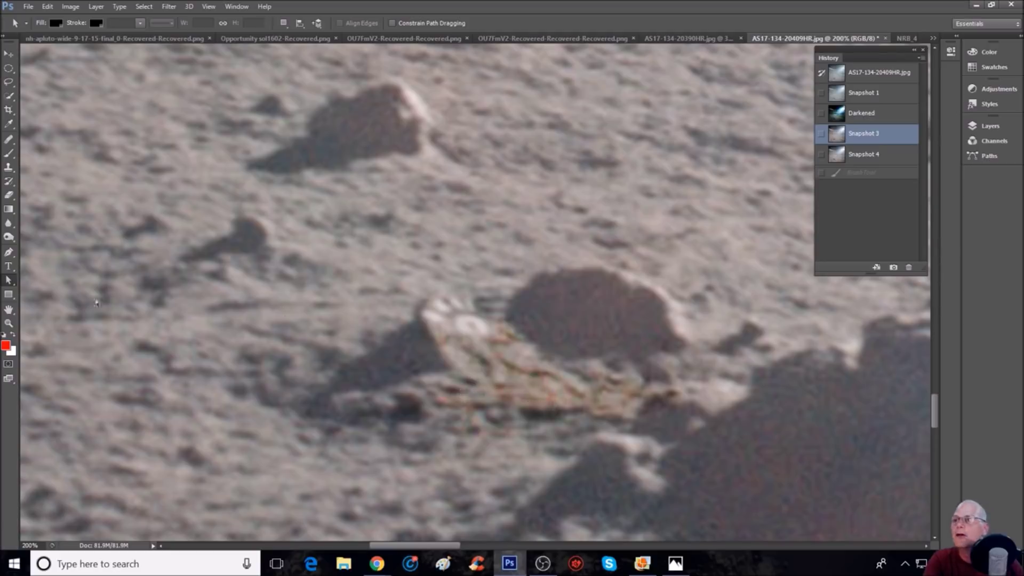
# Select the Burn tool with Shadows range, 14% exposure and a 10 px brush.
pyautogui.click(10, 237)
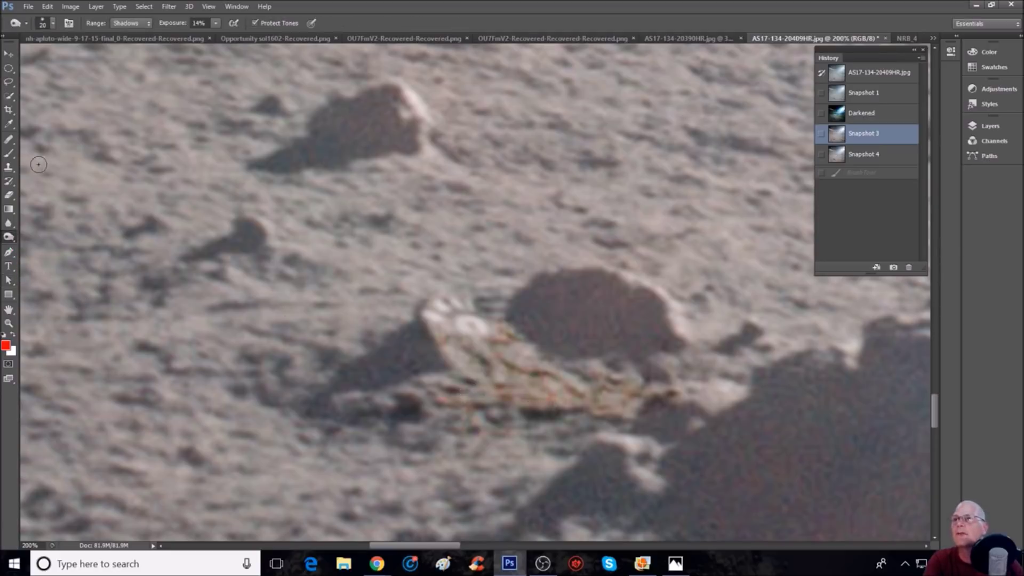
pyautogui.click(53, 23)
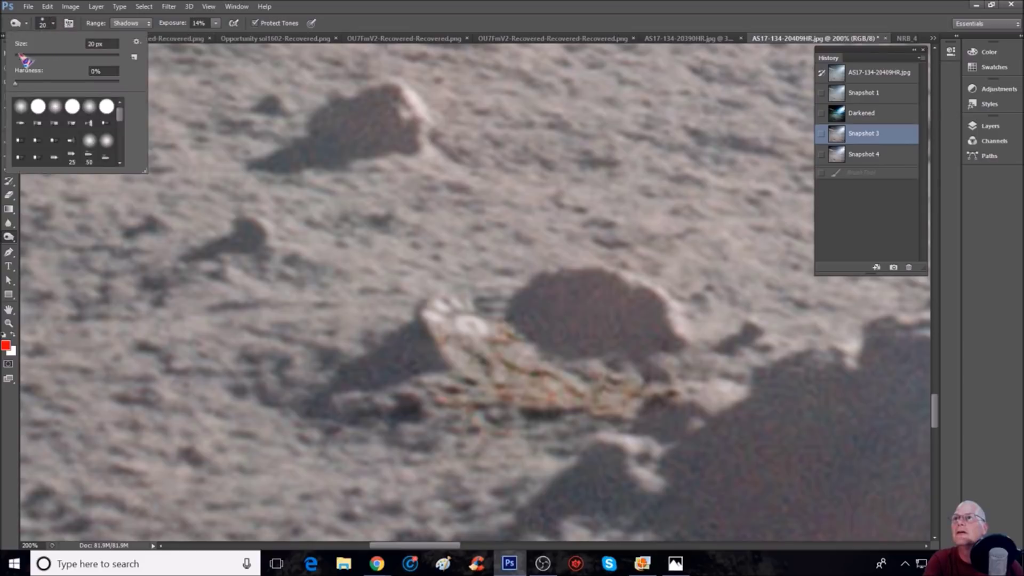
pyautogui.click(22, 56)
pyautogui.click(399, 30)
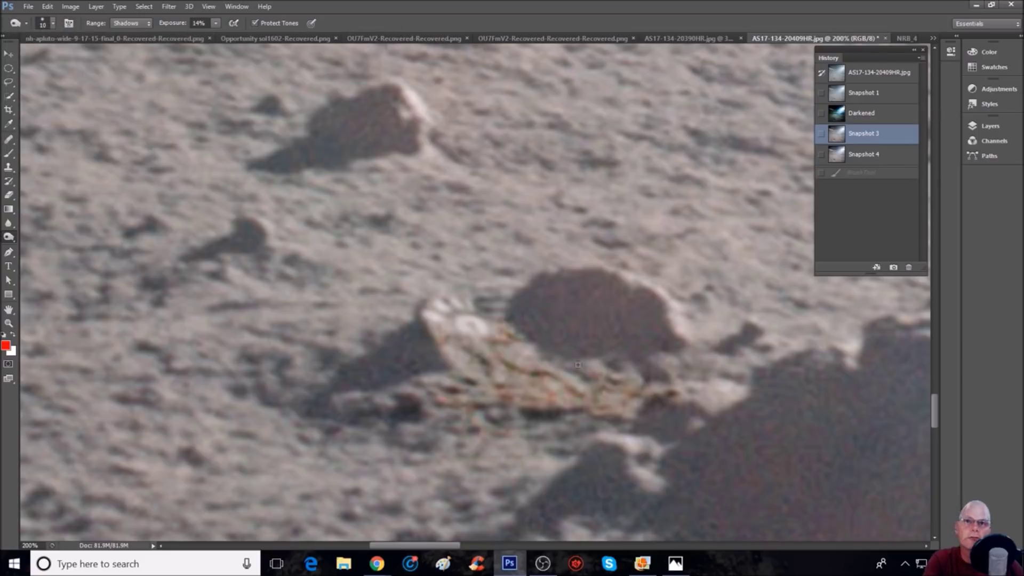
# Burn repeated short strokes and dabs over the pale object beside the dark boulder.
pyautogui.moveTo(509, 382)
pyautogui.mouseDown()
pyautogui.moveTo(542, 387)
pyautogui.moveTo(441, 380)
pyautogui.moveTo(501, 399)
pyautogui.moveTo(549, 395)
pyautogui.moveTo(460, 397)
pyautogui.moveTo(525, 395)
pyautogui.moveTo(532, 384)
pyautogui.mouseUp()
pyautogui.moveTo(519, 385); pyautogui.dragTo(546, 385)
pyautogui.click(545, 385)
pyautogui.click(565, 396)
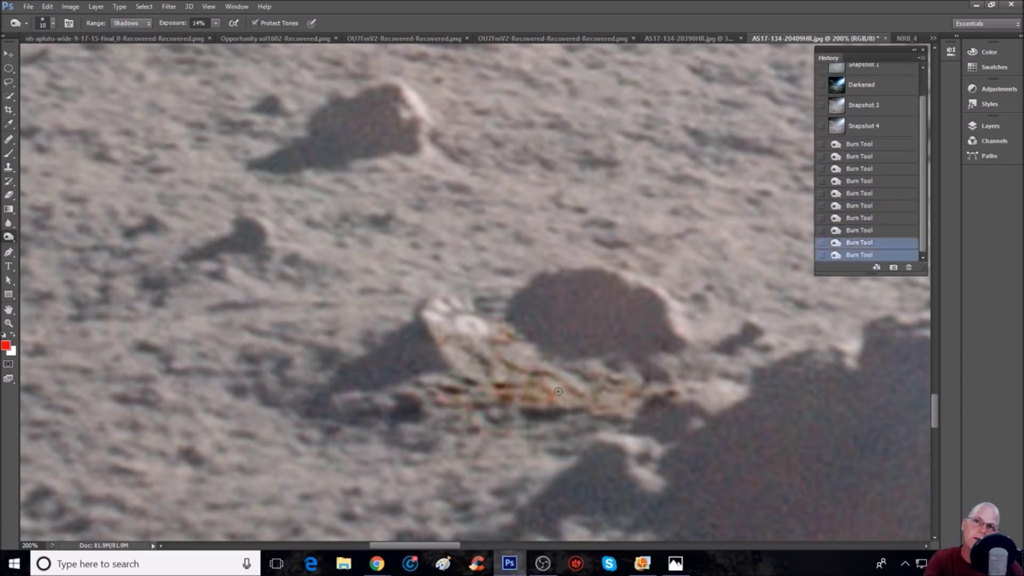
pyautogui.click(533, 390)
pyautogui.click(599, 420)
pyautogui.click(507, 386)
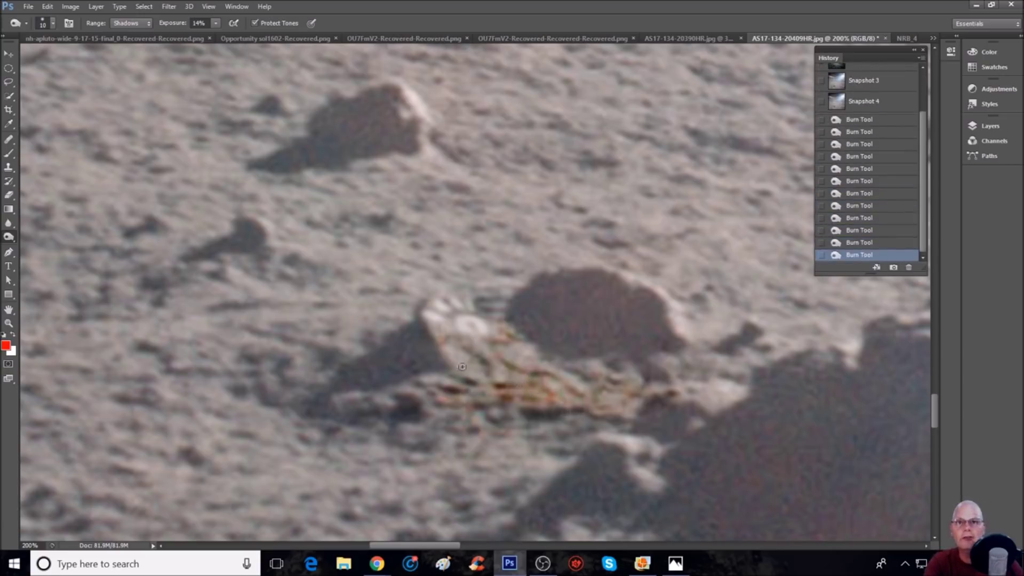
pyautogui.click(10, 154)
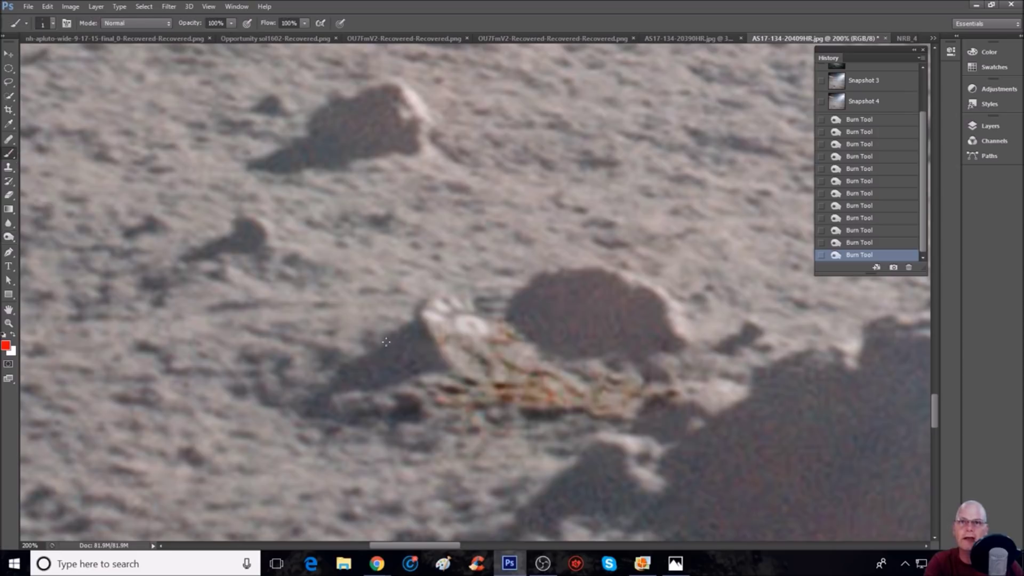
pyautogui.moveTo(458, 373); pyautogui.dragTo(482, 378)
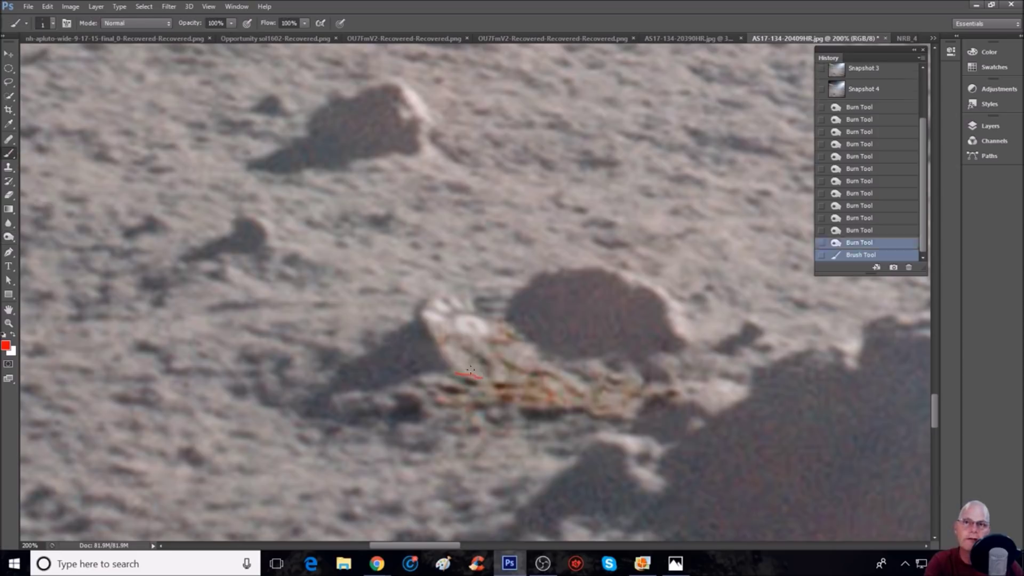
pyautogui.click(903, 243)
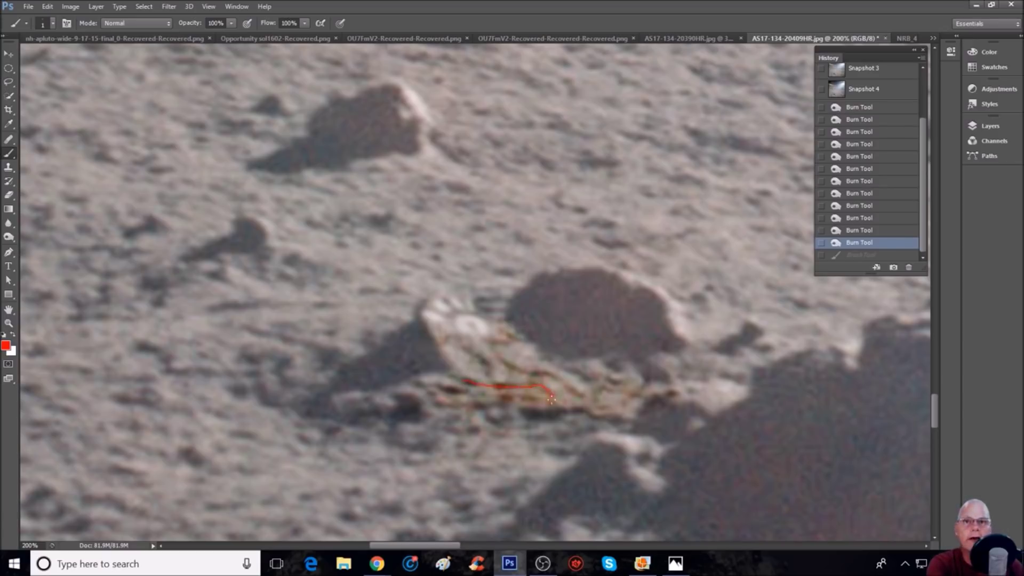
pyautogui.moveTo(552, 397); pyautogui.dragTo(525, 397)
pyautogui.moveTo(419, 383); pyautogui.dragTo(409, 381)
pyautogui.moveTo(482, 405); pyautogui.dragTo(505, 422)
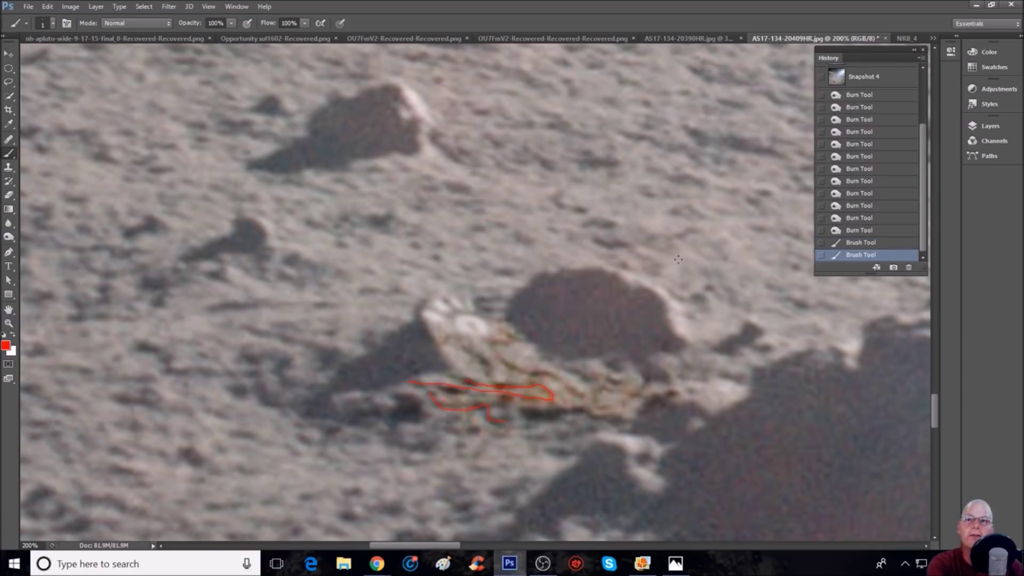
pyautogui.click(891, 234)
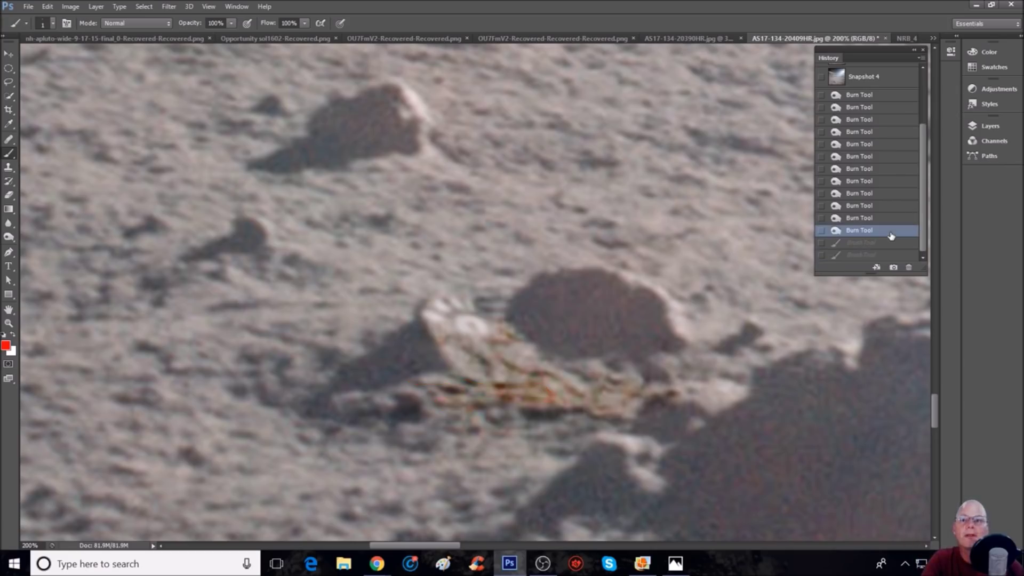
pyautogui.hotkey('ctrl', '-')
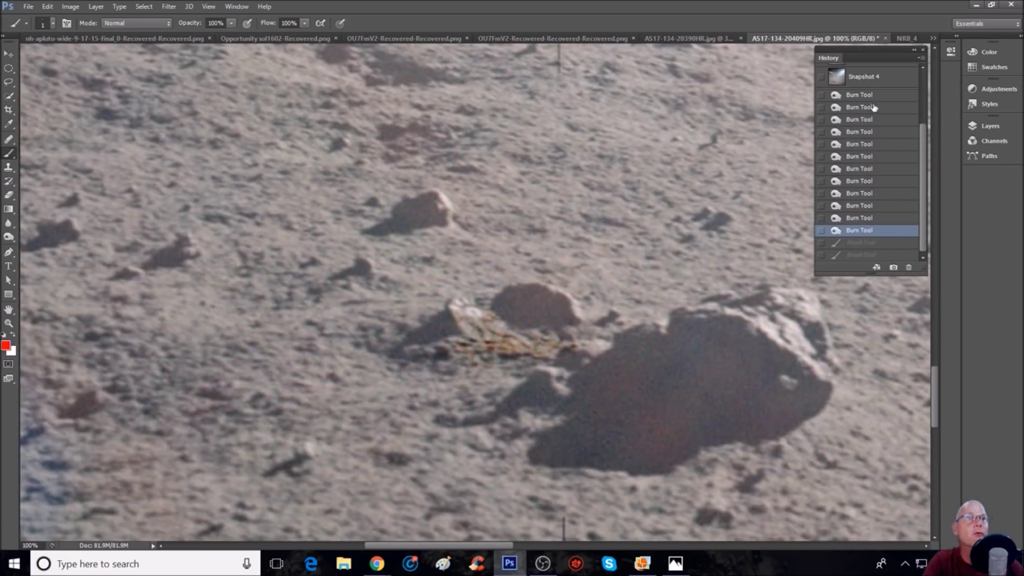
# Revert to the Darkened history state, zoom to 300%, and add small red ticks above the anomaly.
pyautogui.scroll(3, 887, 88)
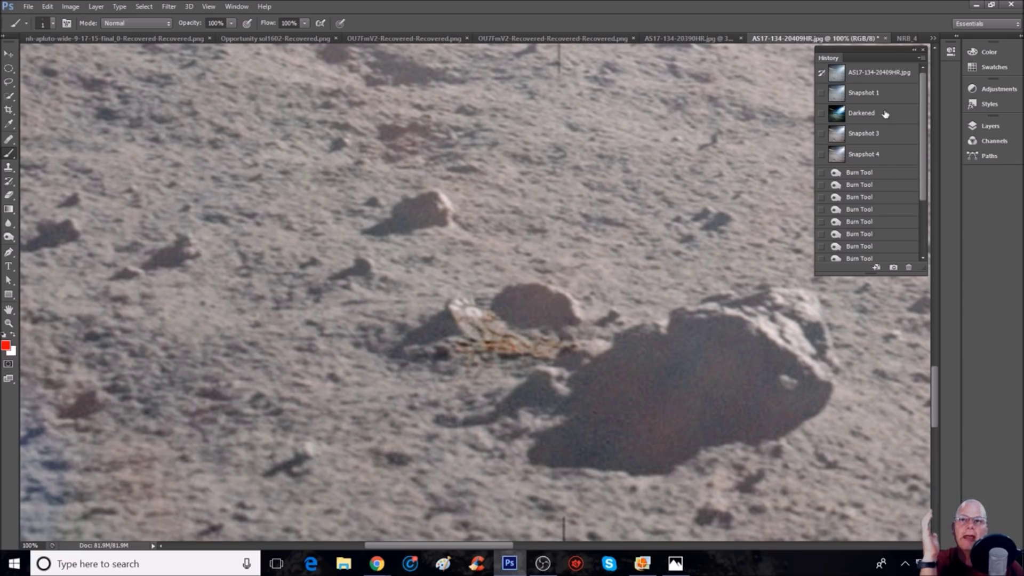
pyautogui.click(861, 113)
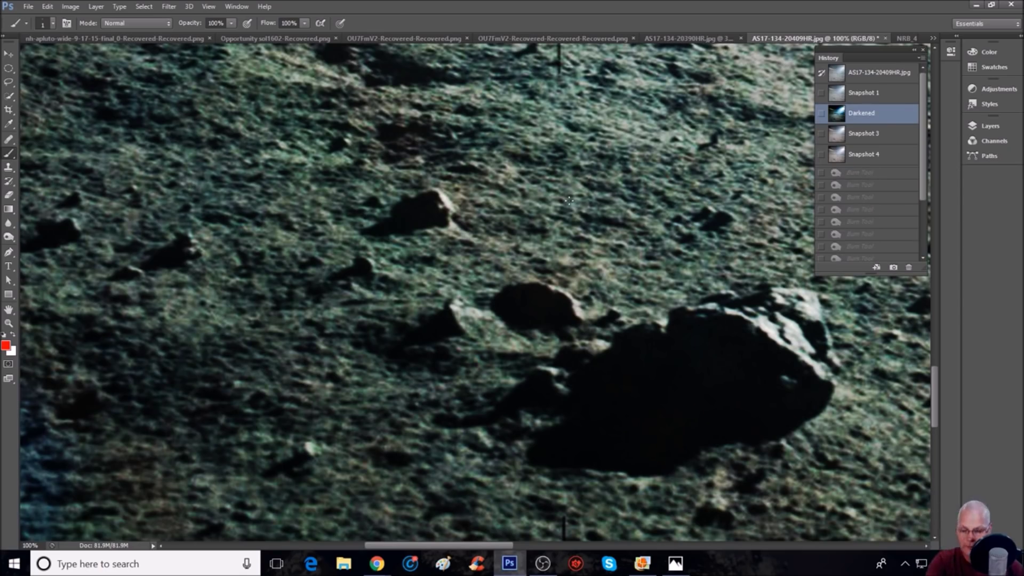
pyautogui.hotkey('ctrl', '+')
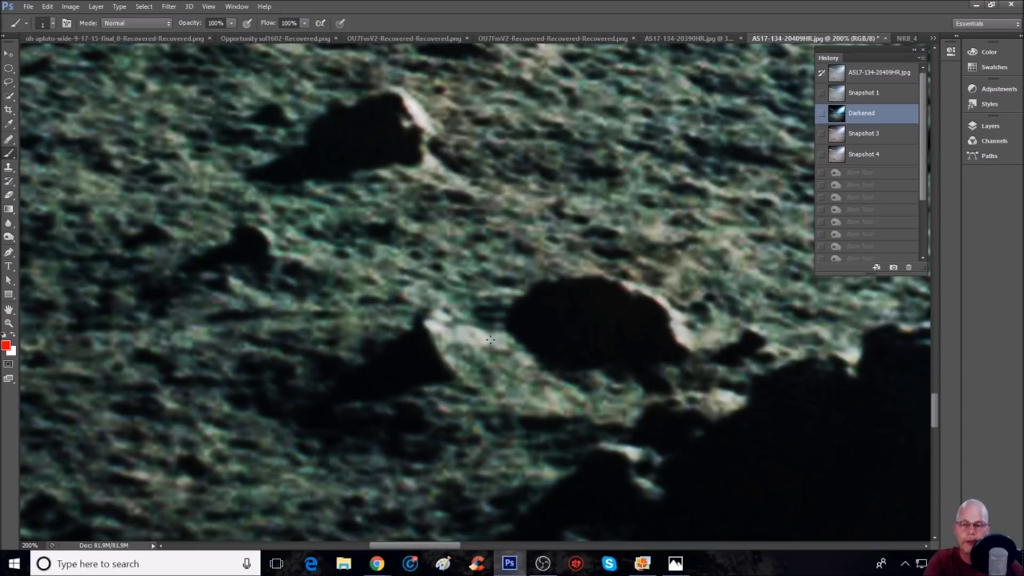
pyautogui.hotkey('ctrl', '+')
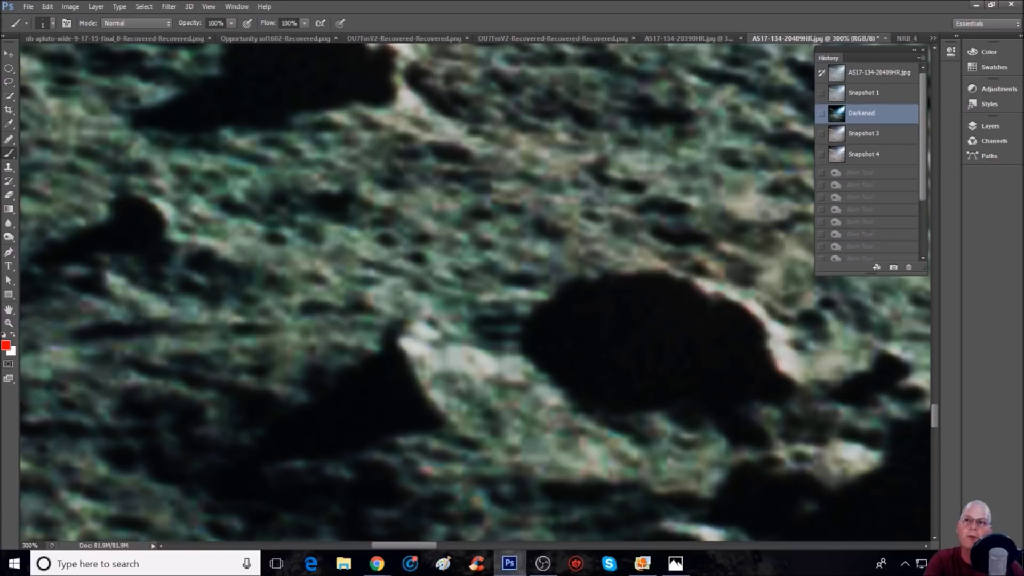
pyautogui.click(414, 344)
# Sketch red brush ticks and outlines around the anomaly's top, head and body.
pyautogui.click(421, 334)
pyautogui.moveTo(425, 326)
pyautogui.mouseDown()
pyautogui.moveTo(424, 333)
pyautogui.moveTo(451, 329)
pyautogui.mouseUp()
pyautogui.moveTo(453, 320); pyautogui.dragTo(462, 333)
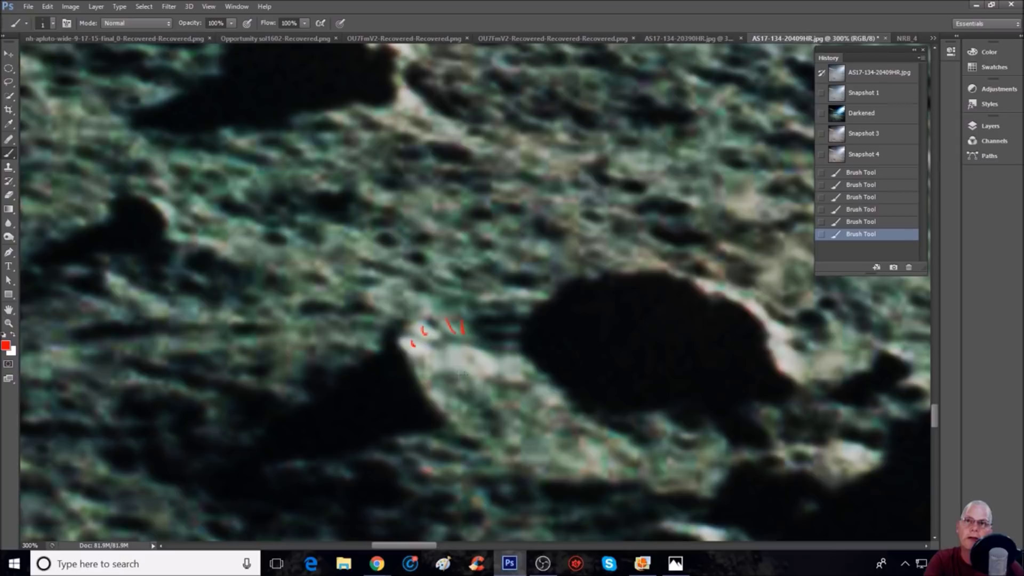
pyautogui.moveTo(462, 375)
pyautogui.mouseDown()
pyautogui.moveTo(443, 352)
pyautogui.moveTo(455, 341)
pyautogui.moveTo(479, 347)
pyautogui.moveTo(480, 383)
pyautogui.moveTo(501, 359)
pyautogui.moveTo(473, 339)
pyautogui.moveTo(459, 346)
pyautogui.moveTo(477, 360)
pyautogui.moveTo(468, 358)
pyautogui.moveTo(491, 405)
pyautogui.mouseUp()
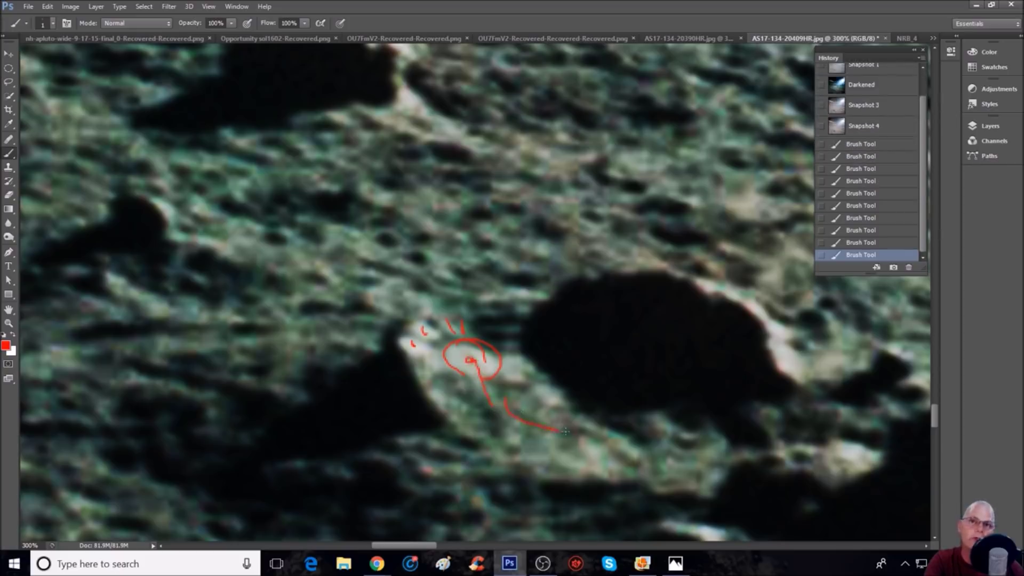
pyautogui.moveTo(614, 442)
pyautogui.mouseDown()
pyautogui.moveTo(637, 456)
pyautogui.moveTo(535, 385)
pyautogui.moveTo(502, 431)
pyautogui.moveTo(525, 424)
pyautogui.mouseUp()
pyautogui.hotkey('ctrl', '-')
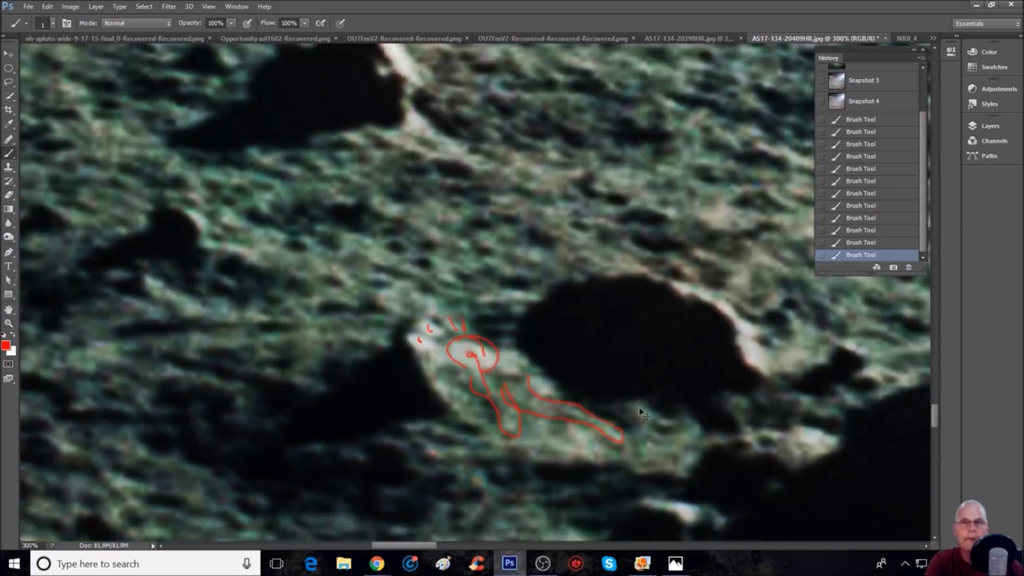
# Discard the tracing, revert to Snapshot 1 in History, and bring the Mars Anomalies banner forward in Photos.
pyautogui.click(895, 68)
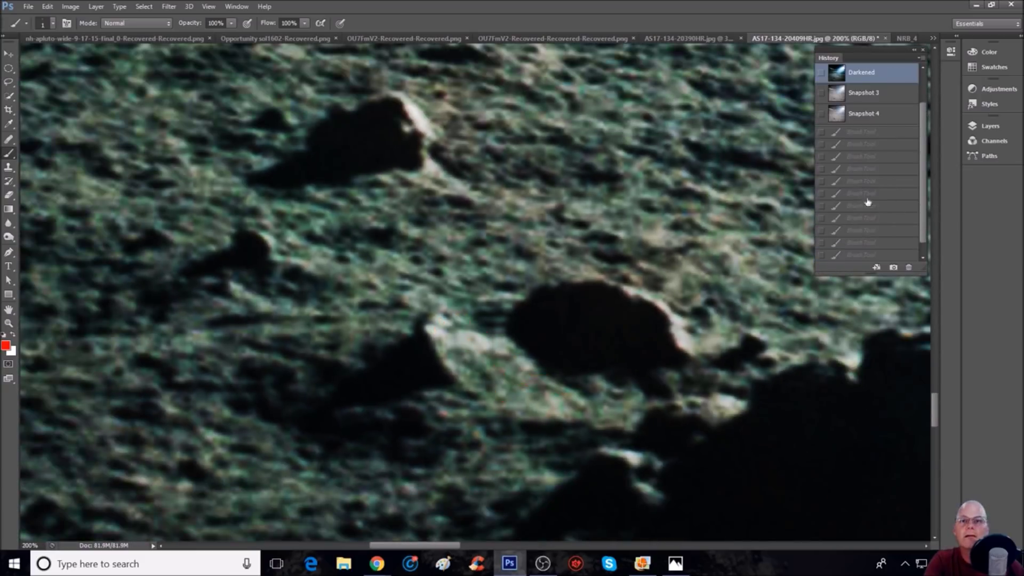
pyautogui.scroll(2, 833, 128)
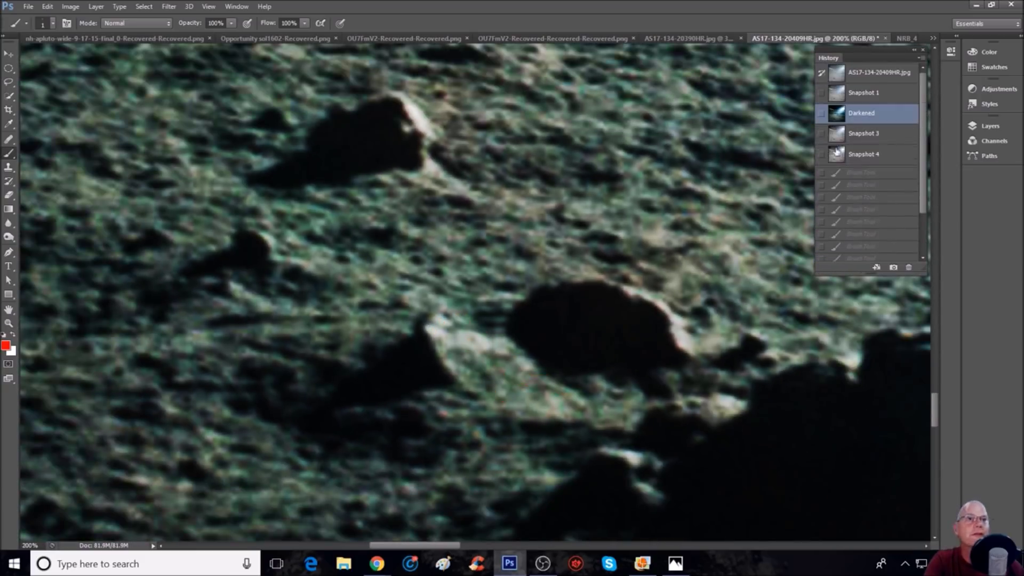
pyautogui.click(857, 94)
pyautogui.click(676, 567)
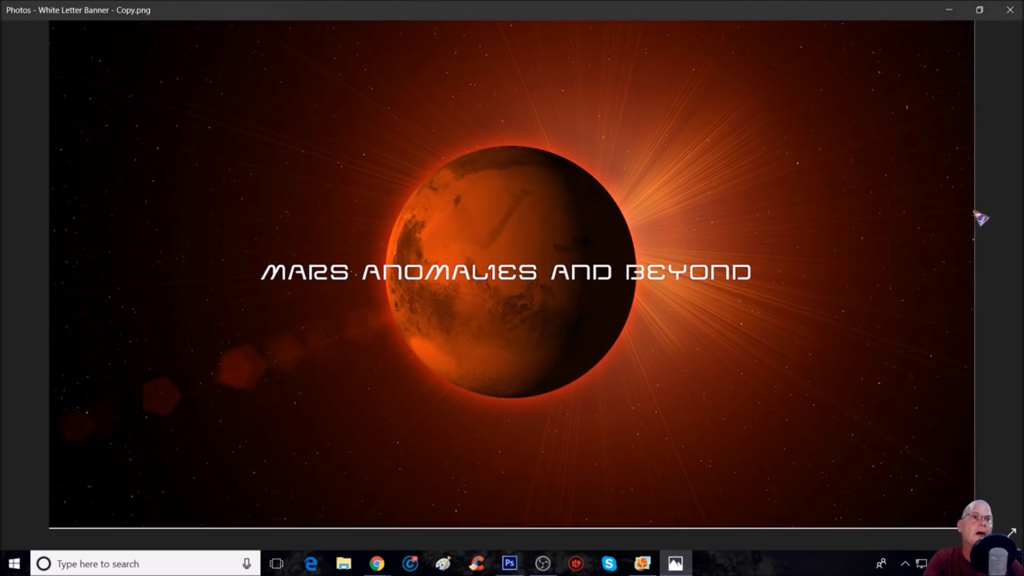